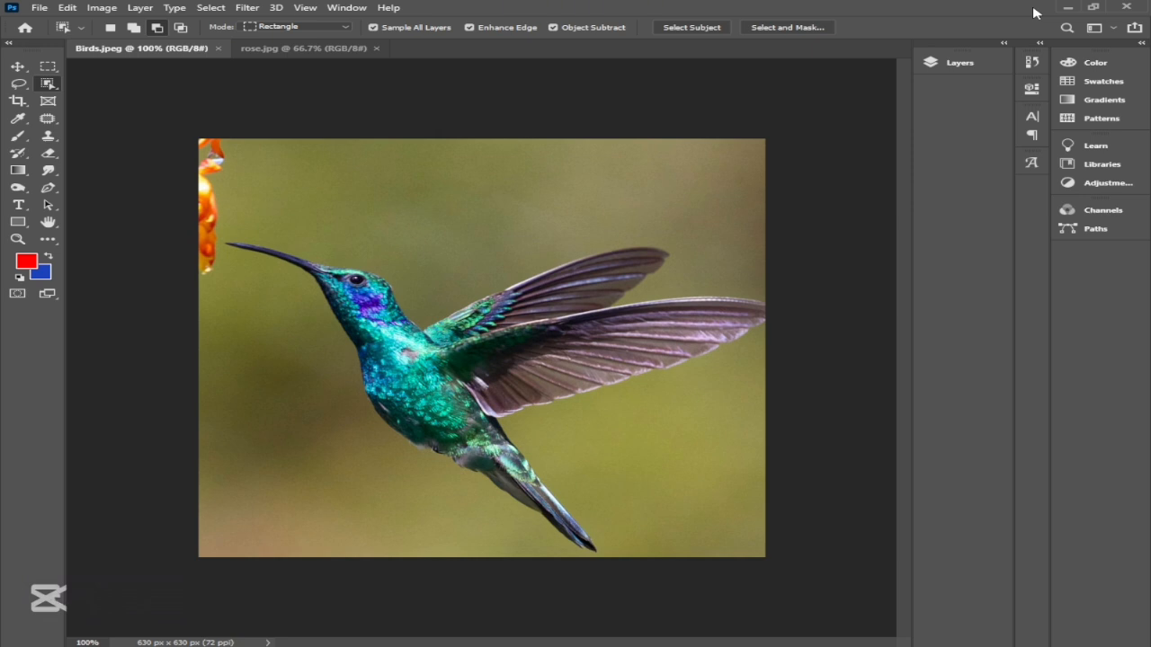
Step: Select the hummingbird in Birds.jpeg with the Object Selection tool, enclosing the whole bird in a rectangular region
{"action": "left_click", "coordinate": [17, 67]}
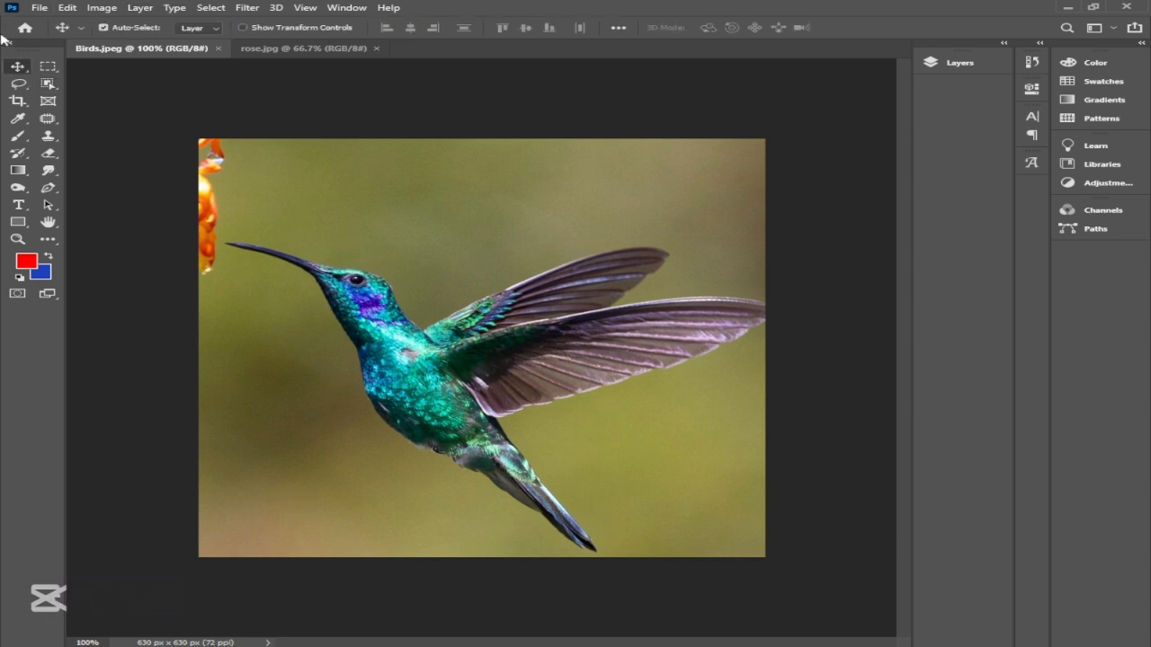
{"action": "left_click", "coordinate": [329, 51]}
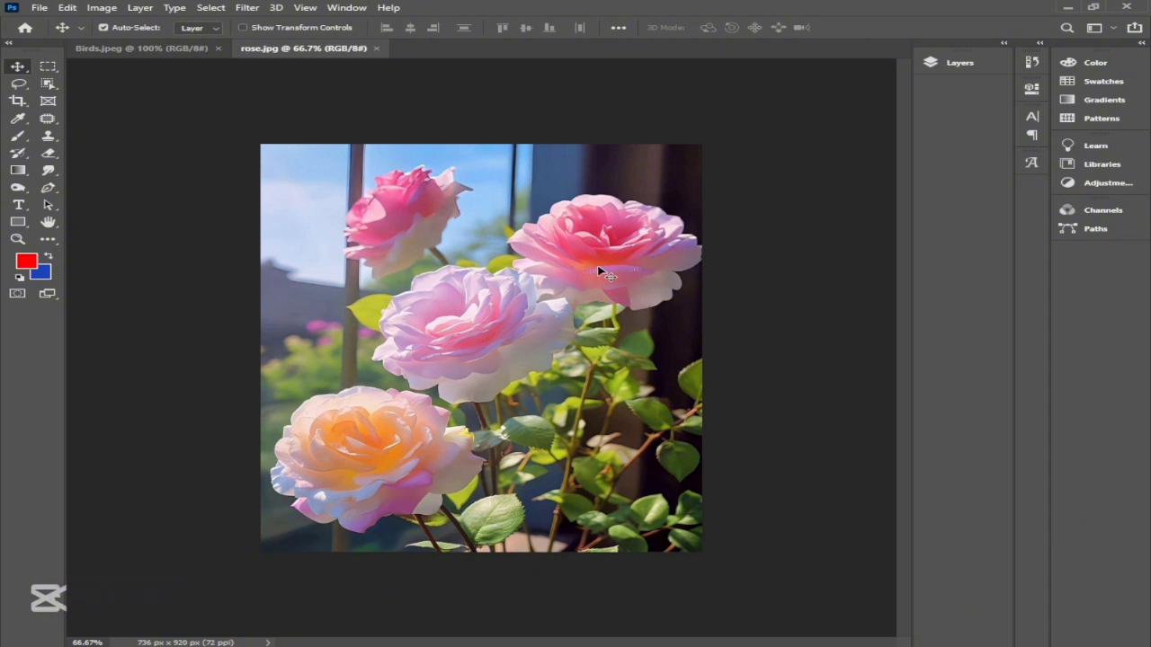
{"action": "left_click", "coordinate": [151, 52]}
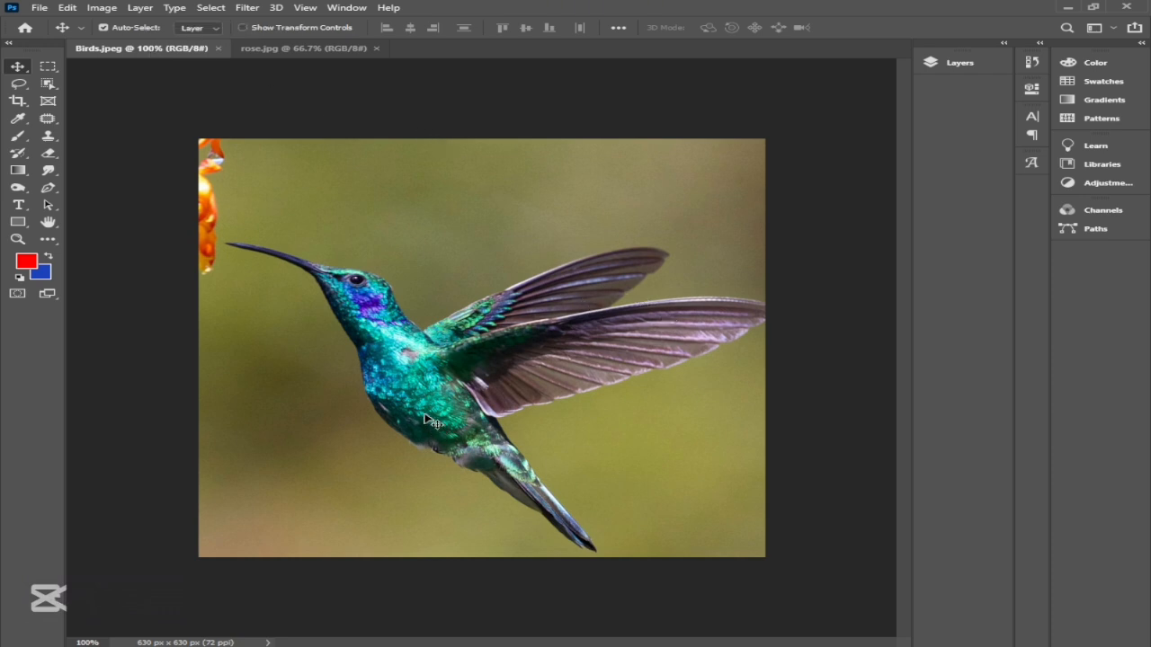
{"action": "left_click", "coordinate": [47, 85]}
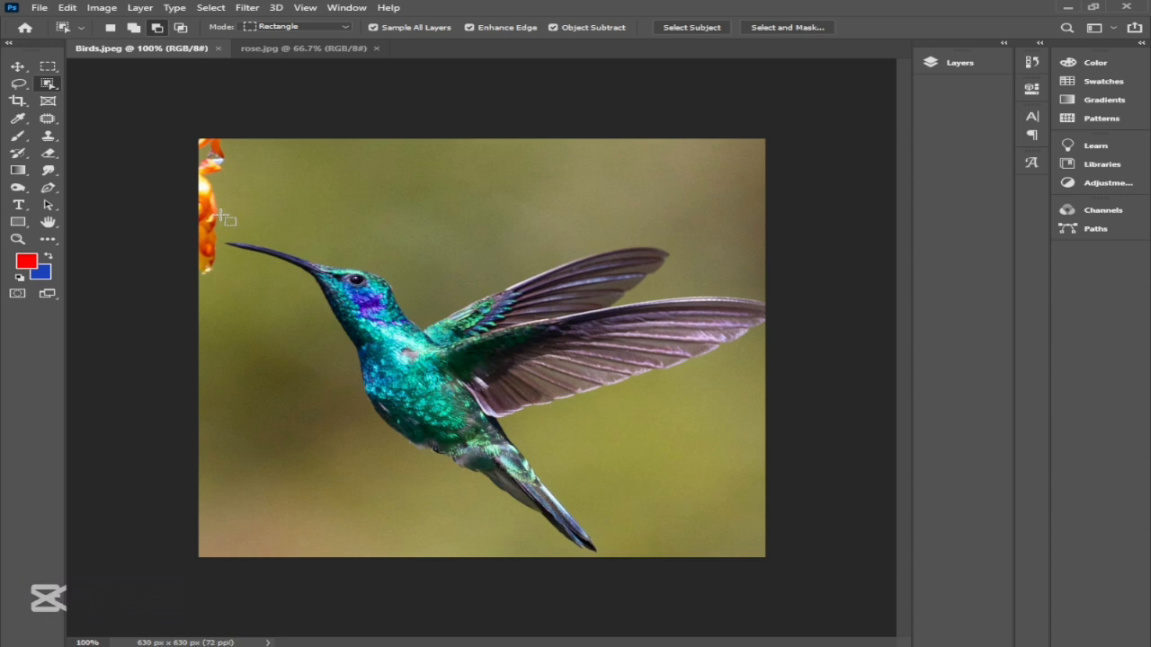
{"action": "left_click_drag", "start_coordinate": [222, 216], "coordinate": [769, 558]}
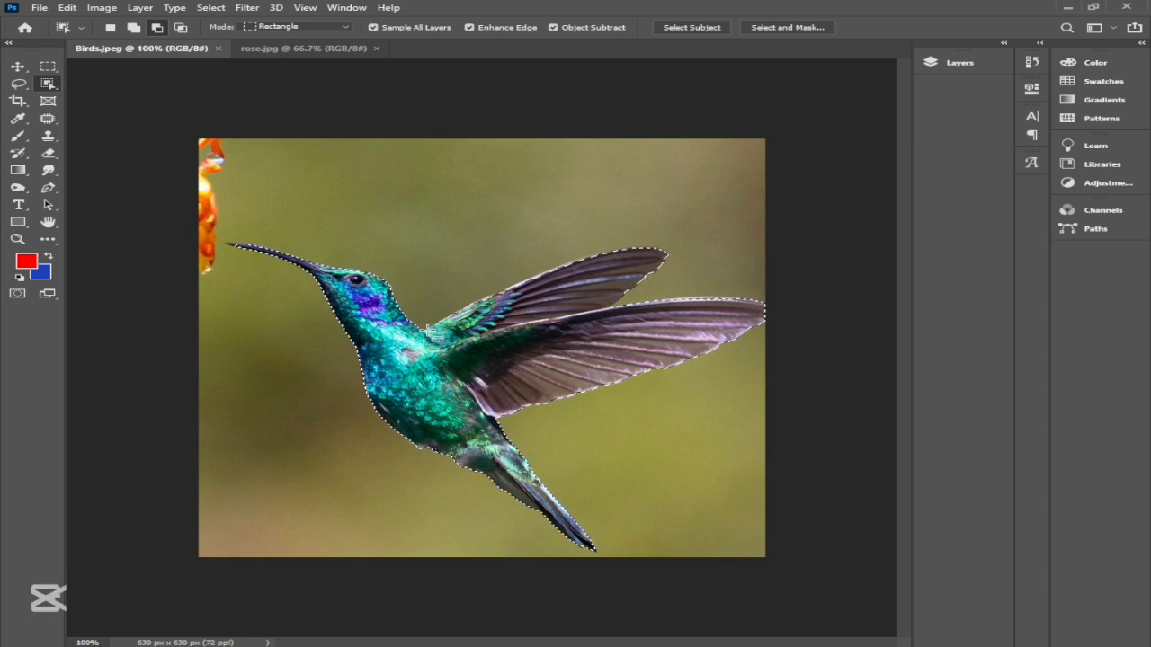
{"action": "key", "text": "shift"}
{"action": "key", "text": "shift+alt"}
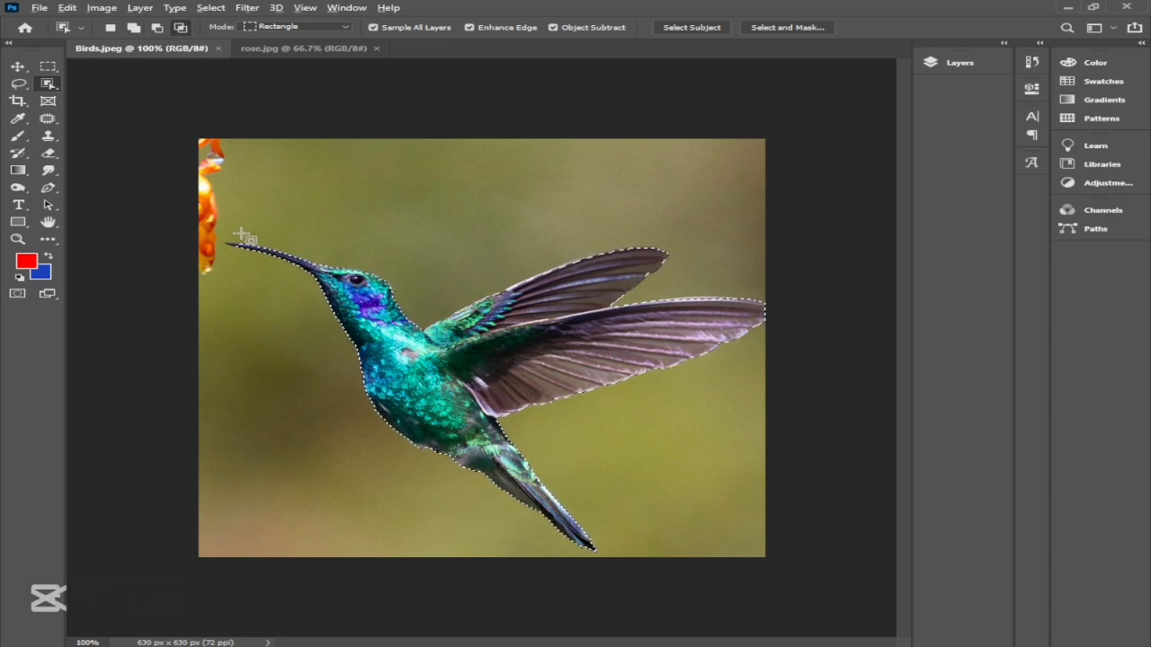
Step: Add the missing beak tip to the selection with the Quick Selection tool at brush size 2, and subtract the excess background around it
{"action": "scroll", "coordinate": [232, 247], "scroll_direction": "up", "scroll_amount": 8}
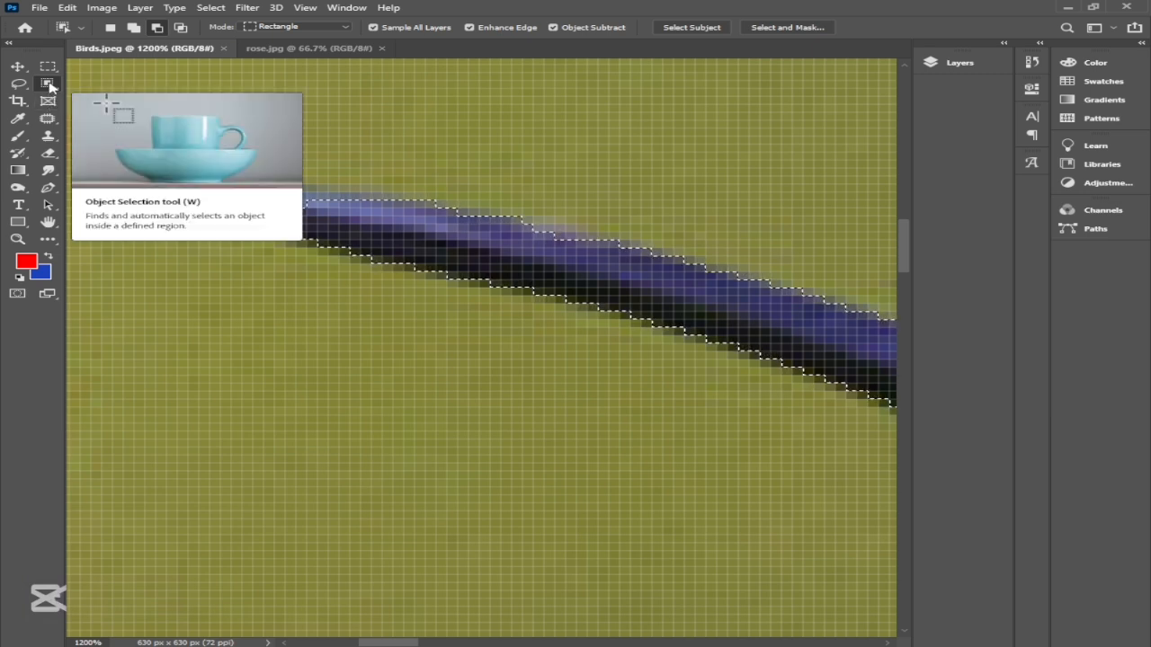
{"action": "left_click", "coordinate": [49, 87]}
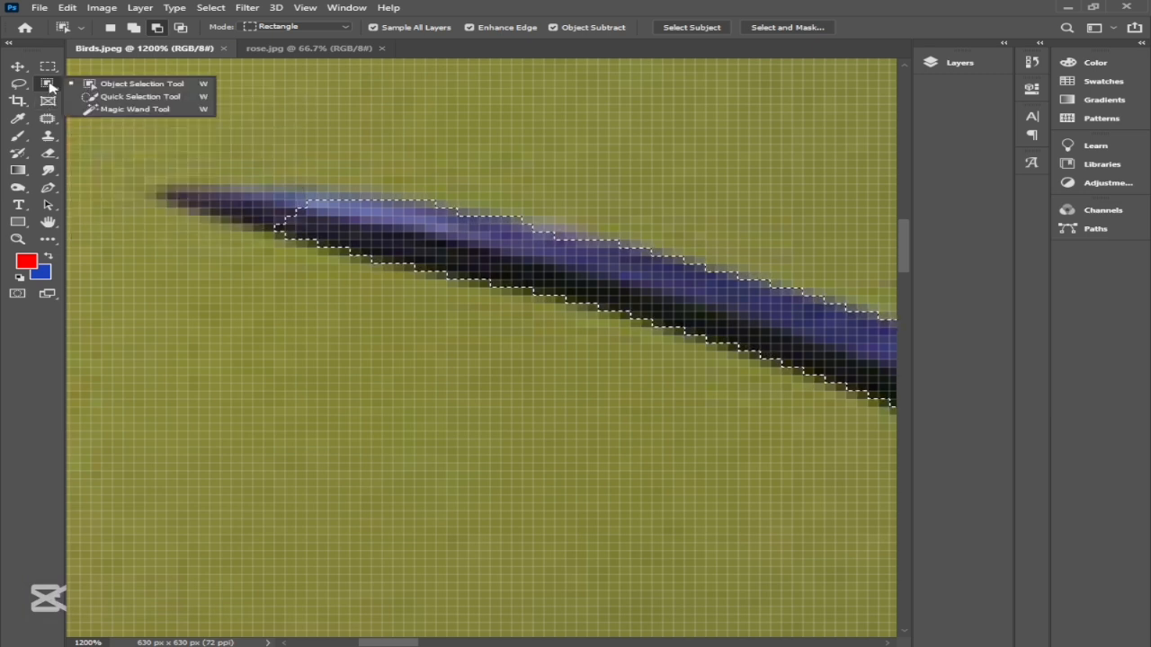
{"action": "left_click", "coordinate": [118, 99]}
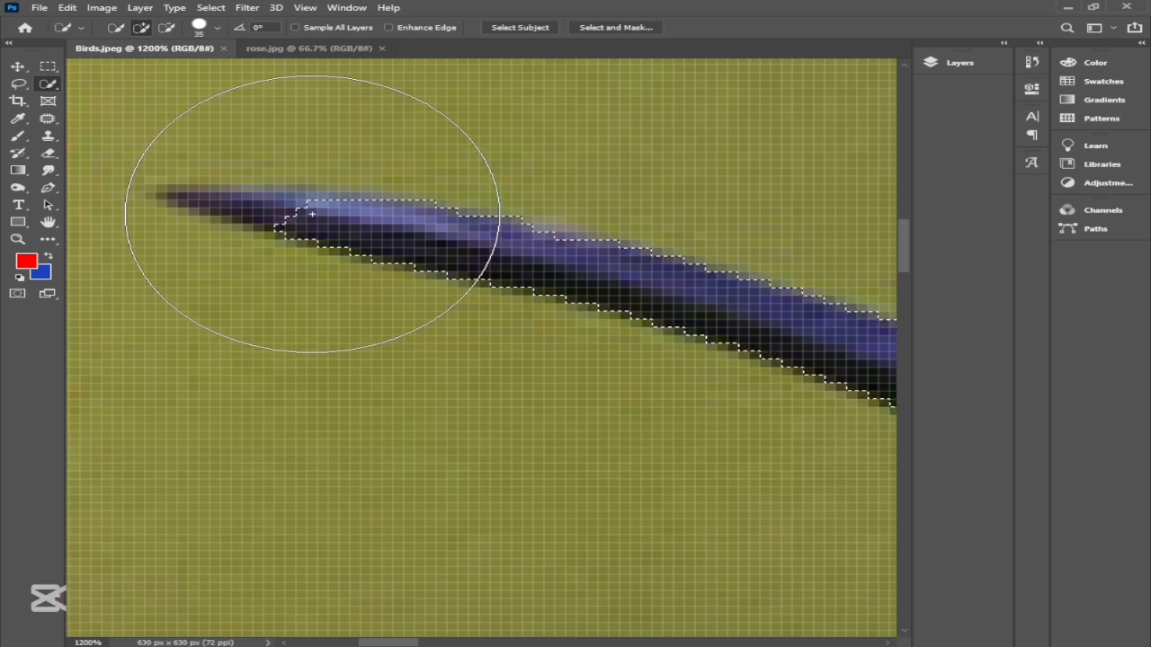
{"action": "key", "text": "bracketleft"}
{"action": "key", "text": "bracketleft"}
{"action": "key", "text": "bracketleft"}
{"action": "key", "text": "bracketleft"}
{"action": "key", "text": "bracketleft"}
{"action": "key", "text": "bracketleft"}
{"action": "key", "text": "bracketleft"}
{"action": "key", "text": "bracketleft"}
{"action": "key", "text": "bracketleft"}
{"action": "key", "text": "bracketleft"}
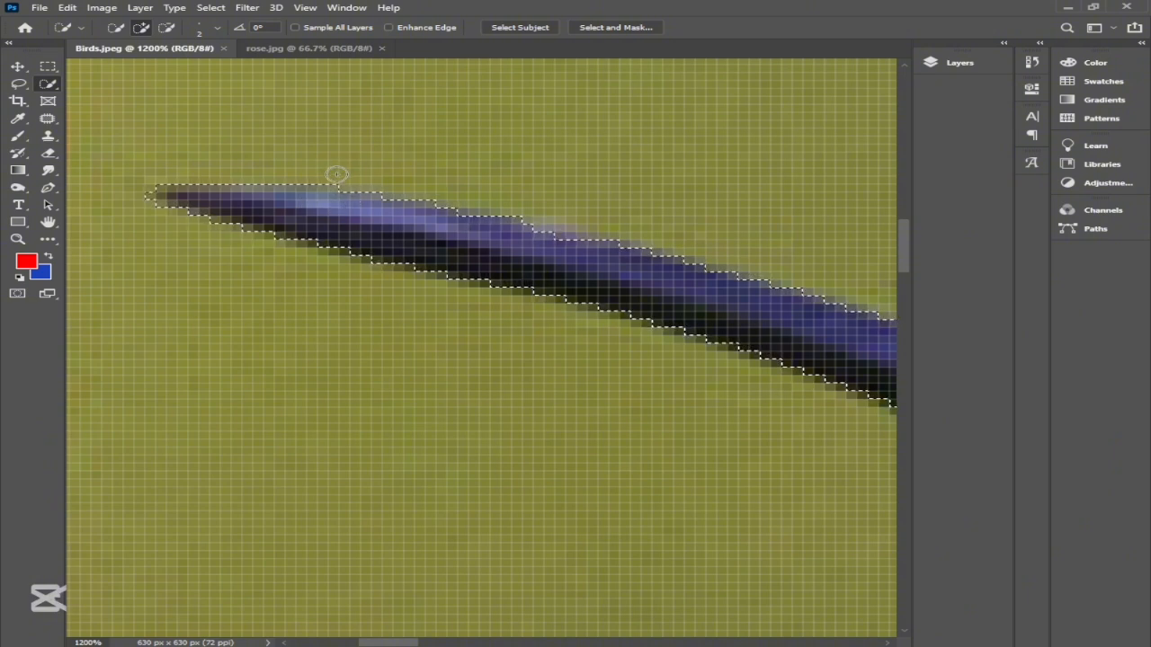
{"action": "left_click", "coordinate": [169, 27]}
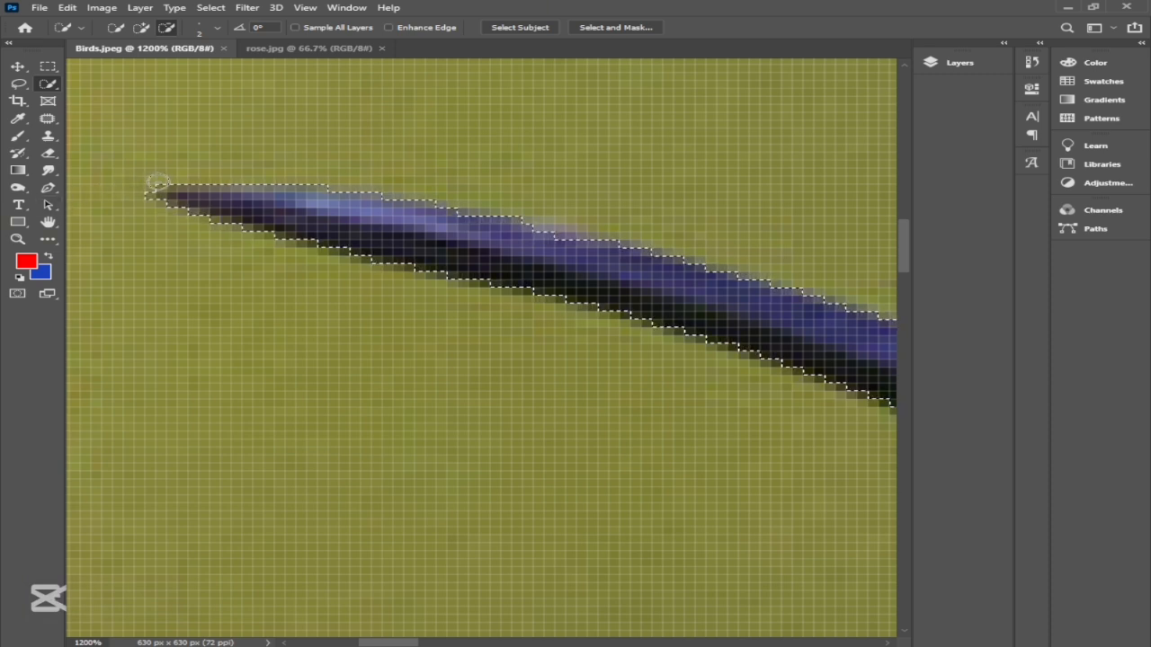
{"action": "left_click", "coordinate": [18, 67]}
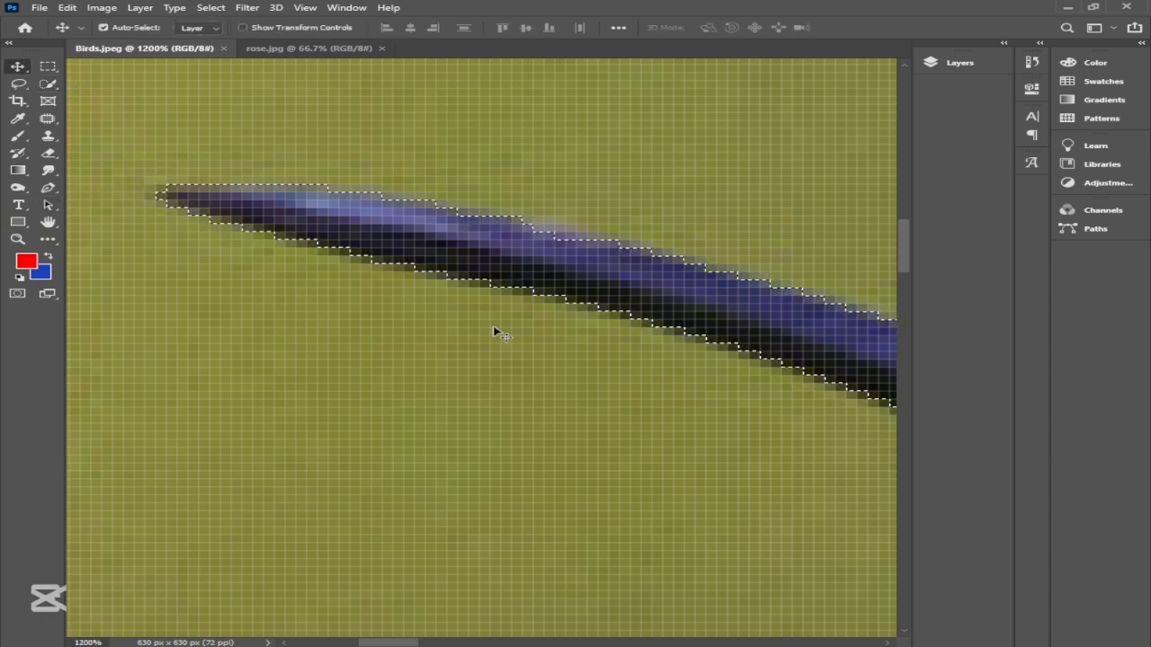
Step: Extend the selection to the missed pixels along the beak's upper edge with the Quick Selection tool, and check the bird's outline
{"action": "scroll", "coordinate": [509, 321], "scroll_direction": "down", "scroll_amount": 1}
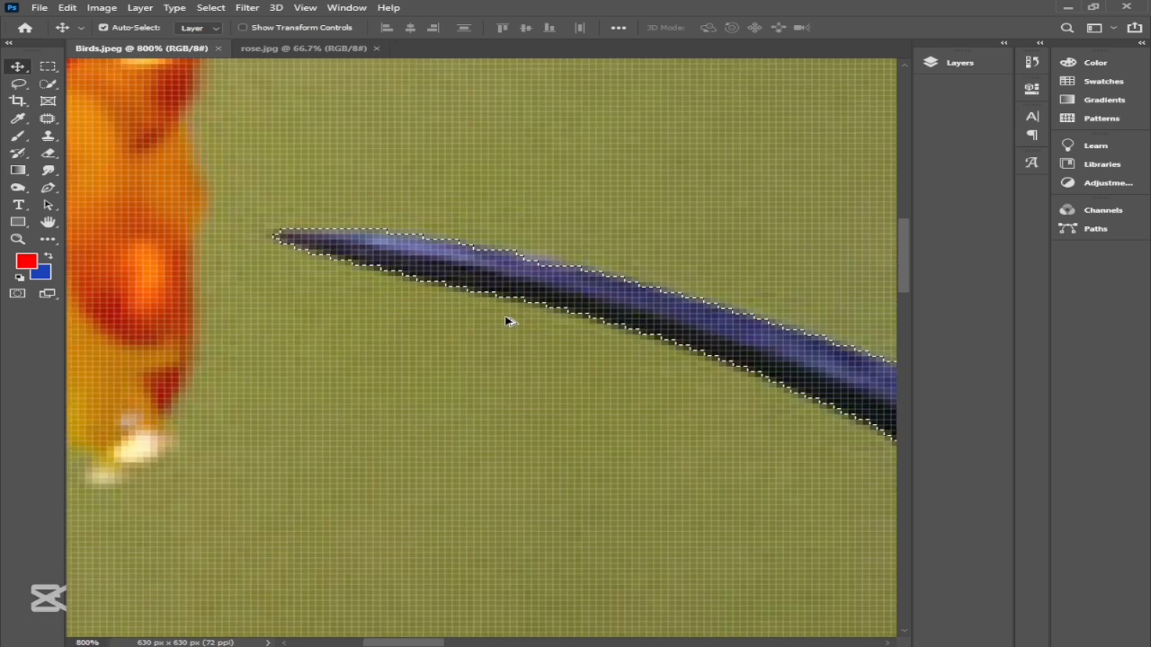
{"action": "scroll", "coordinate": [546, 275], "scroll_direction": "up", "scroll_amount": 2}
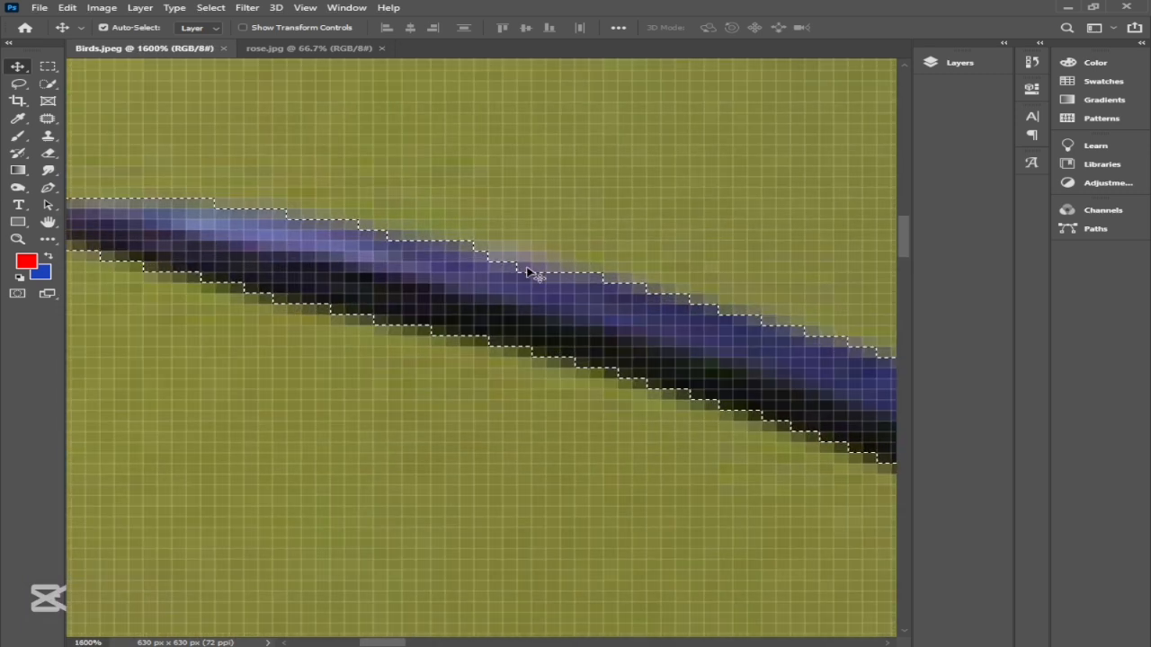
{"action": "key", "text": "w"}
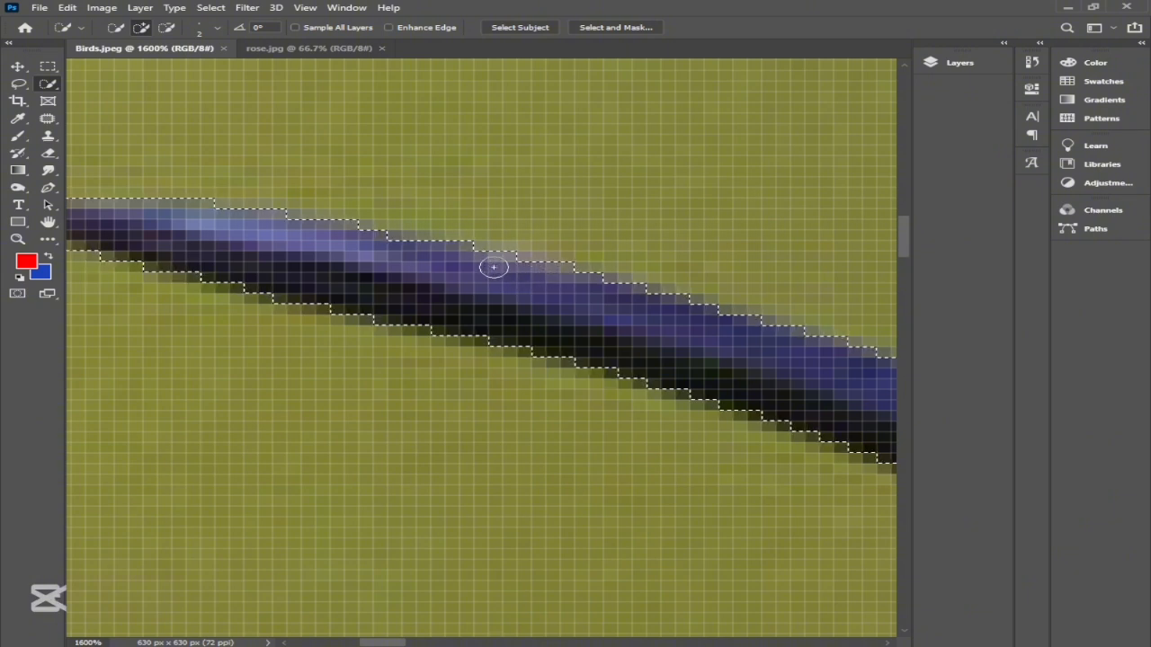
{"action": "scroll", "coordinate": [500, 275], "scroll_direction": "down", "scroll_amount": 1}
{"action": "scroll", "coordinate": [501, 275], "scroll_direction": "down", "scroll_amount": 3}
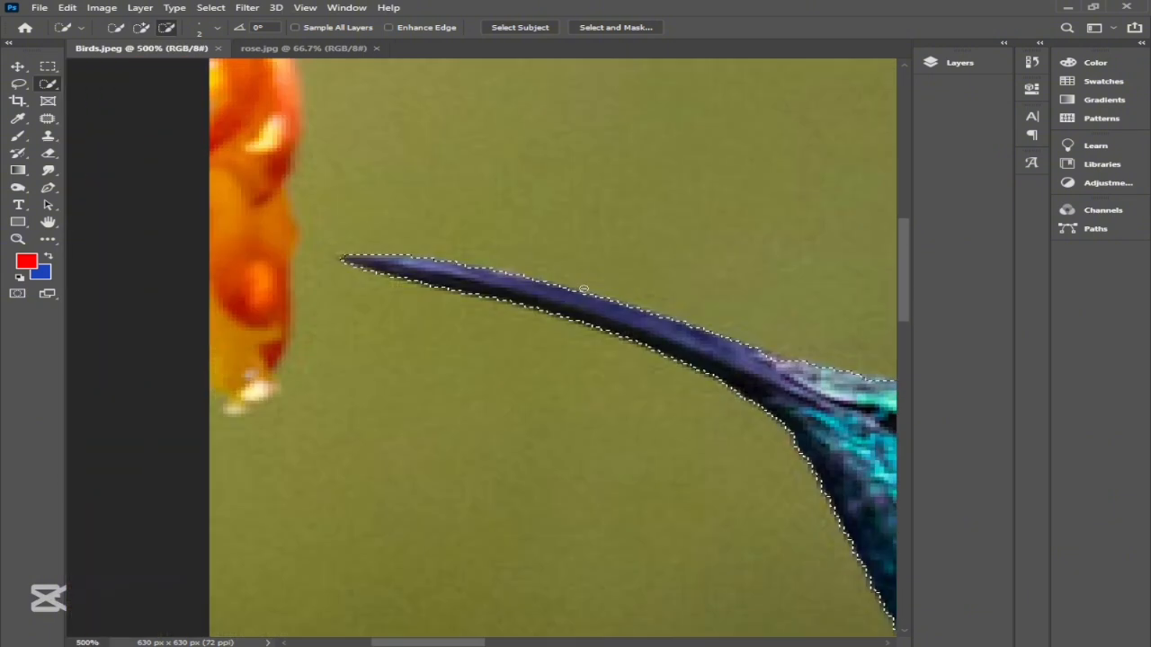
{"action": "scroll", "coordinate": [672, 339], "scroll_direction": "down", "scroll_amount": 1}
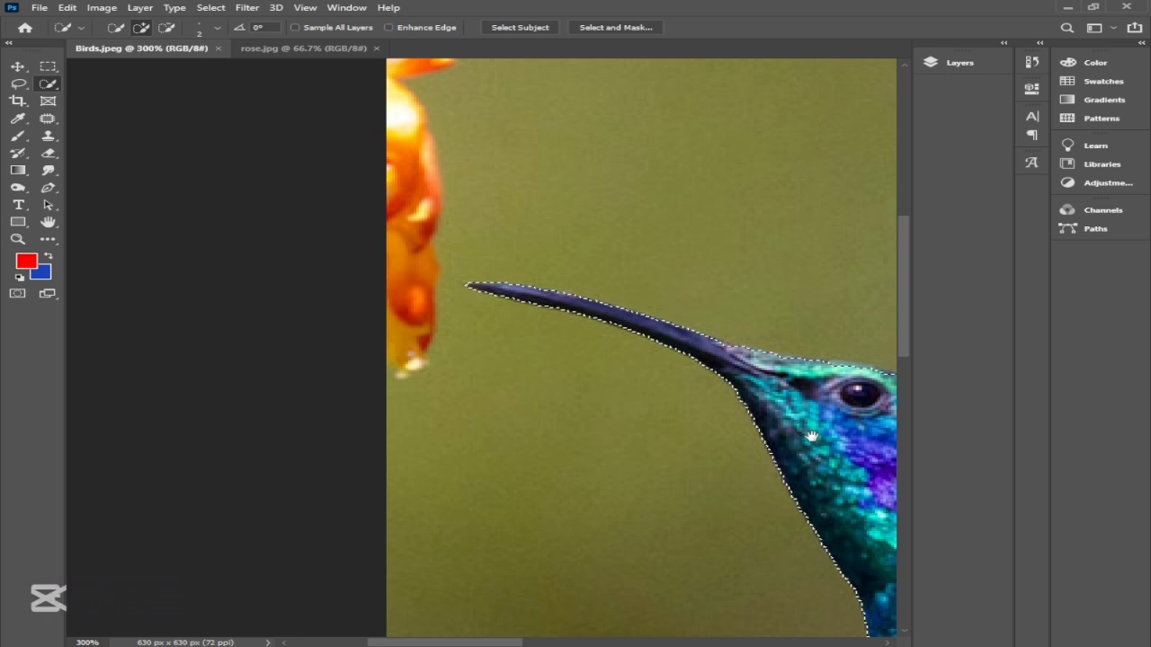
{"action": "left_click_drag", "start_coordinate": [674, 338], "coordinate": [192, 224]}
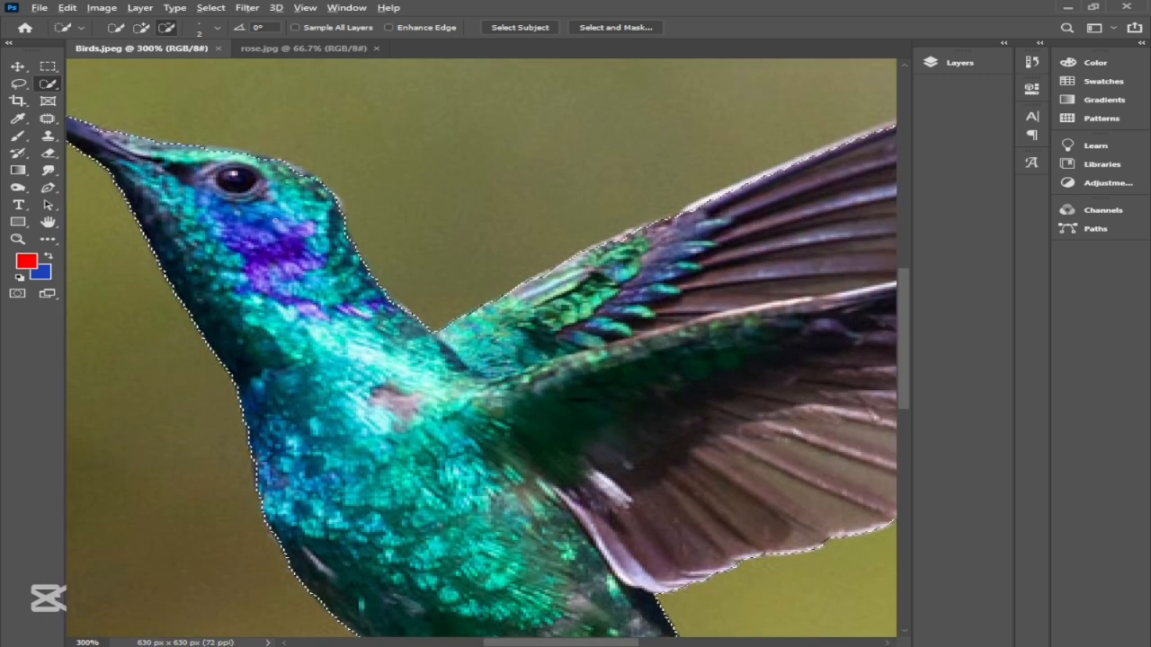
{"action": "scroll", "coordinate": [562, 250], "scroll_direction": "down", "scroll_amount": 2}
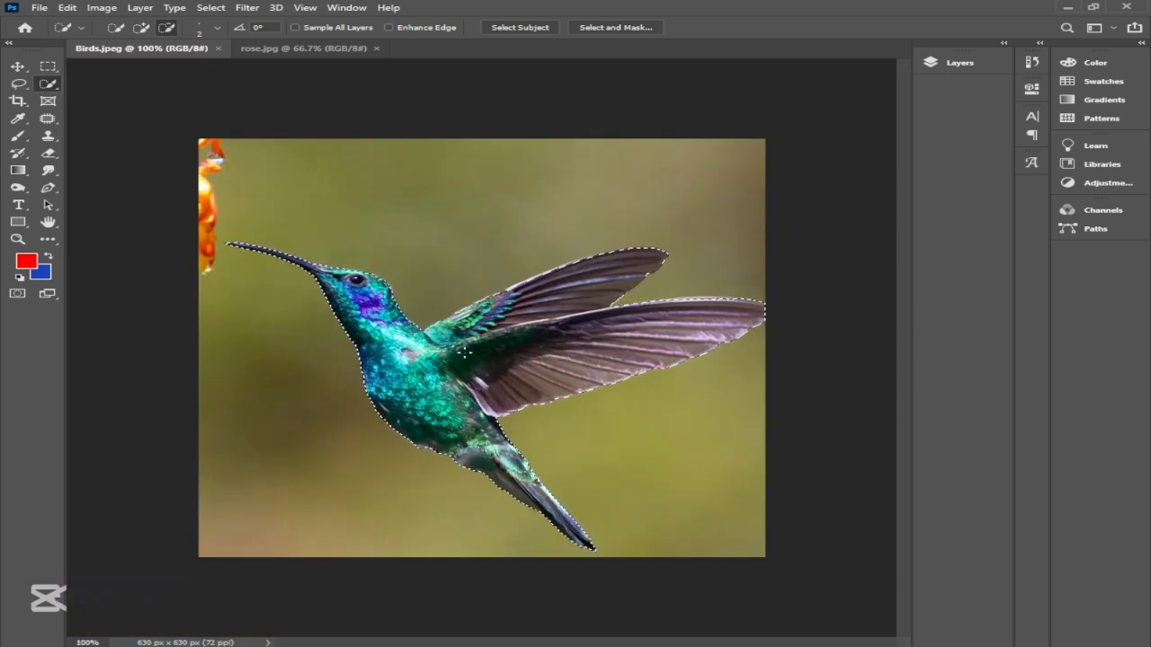
Step: Move the selected hummingbird into the rose.jpg document and place it over the central rose
{"action": "left_click", "coordinate": [18, 67]}
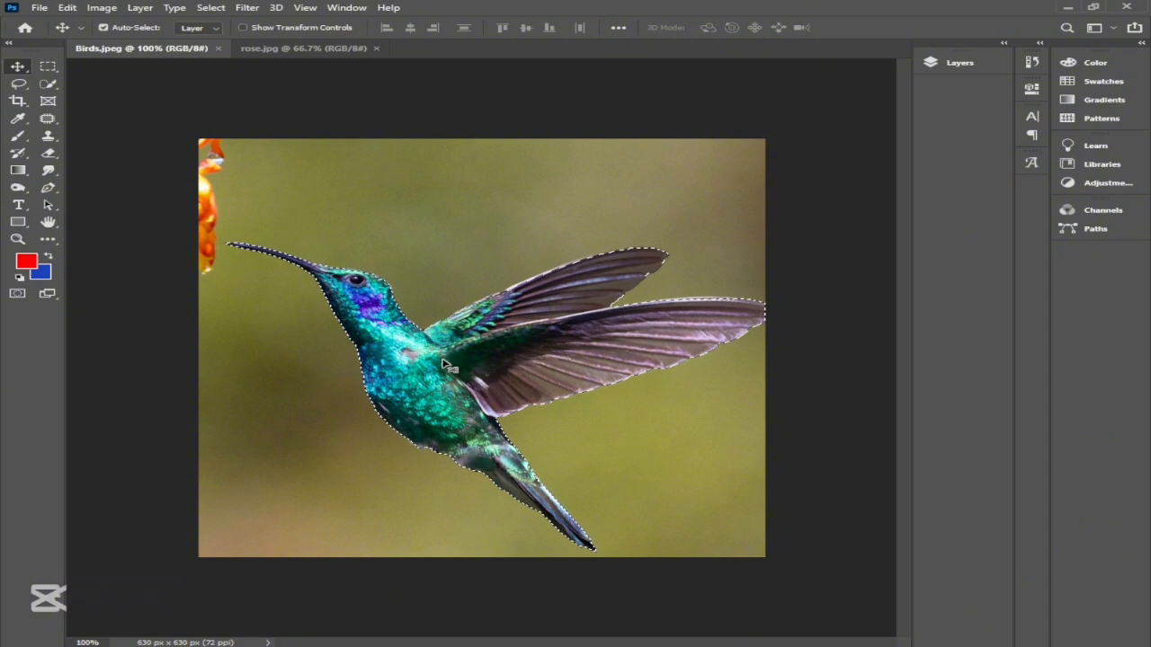
{"action": "left_click_drag", "start_coordinate": [443, 364], "coordinate": [368, 463]}
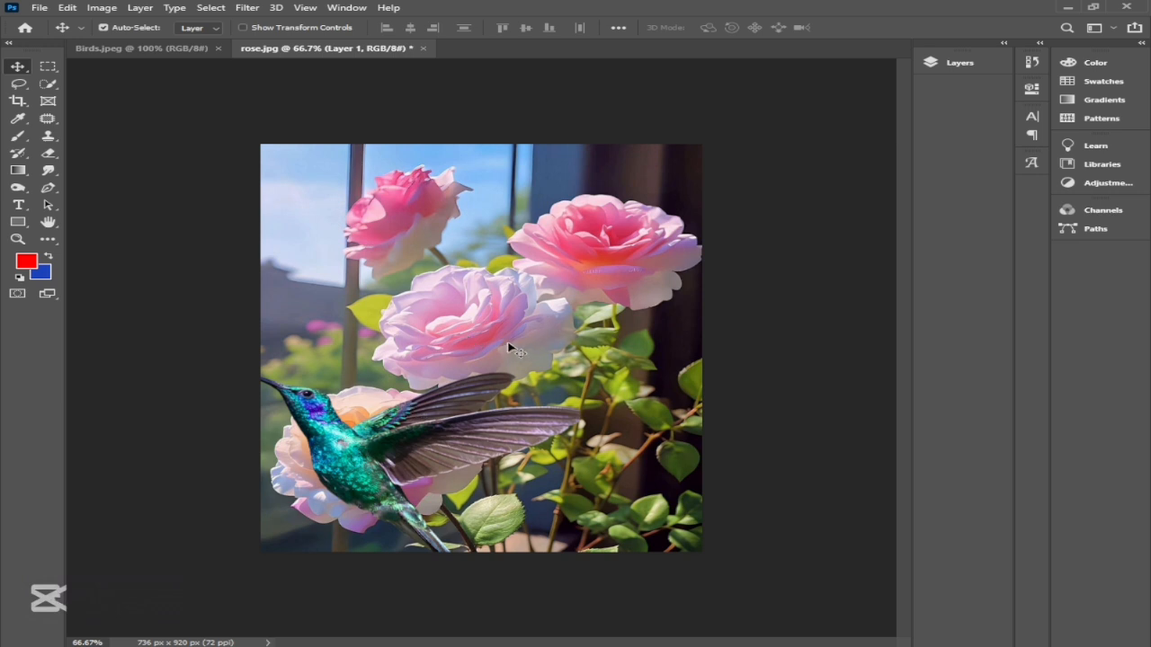
{"action": "left_click_drag", "start_coordinate": [376, 456], "coordinate": [463, 360]}
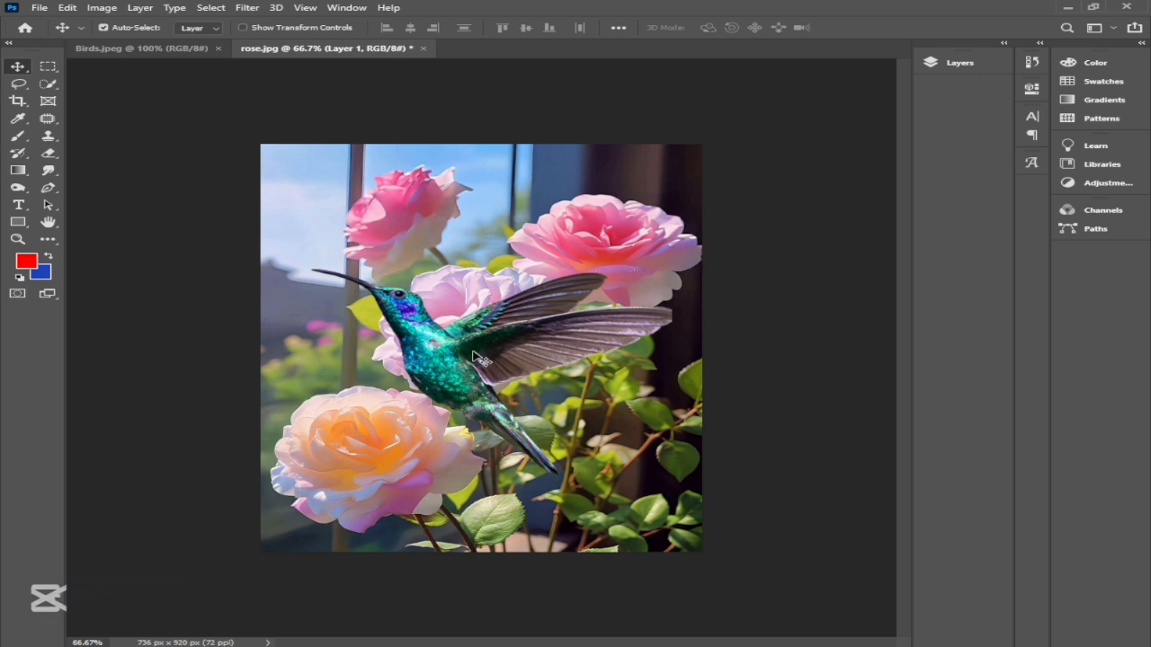
Step: Flip the hummingbird horizontally with Free Transform and scale it down proportionally to about 55%
{"action": "key", "text": "ctrl"}
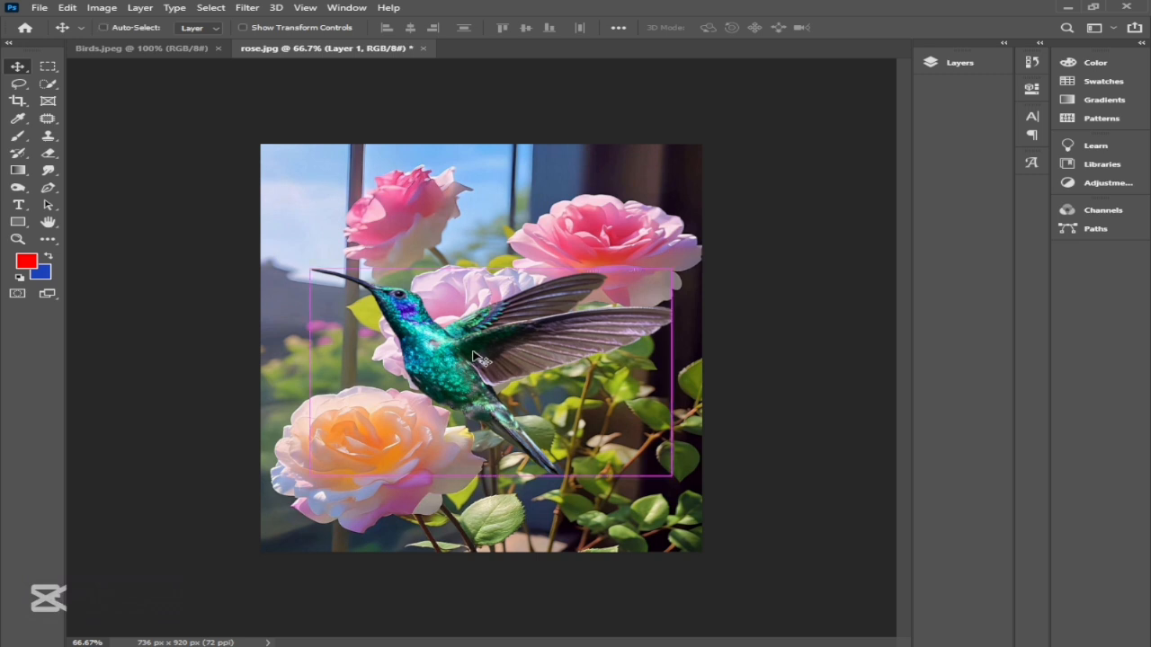
{"action": "key", "text": "ctrl+t"}
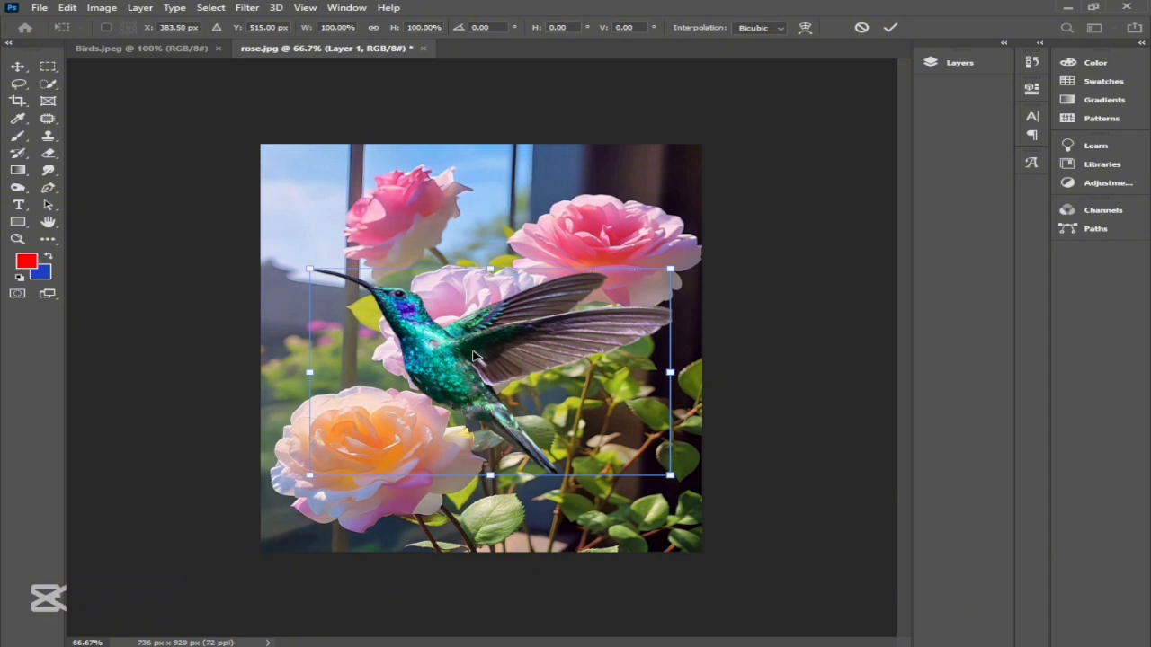
{"action": "right_click", "coordinate": [476, 356]}
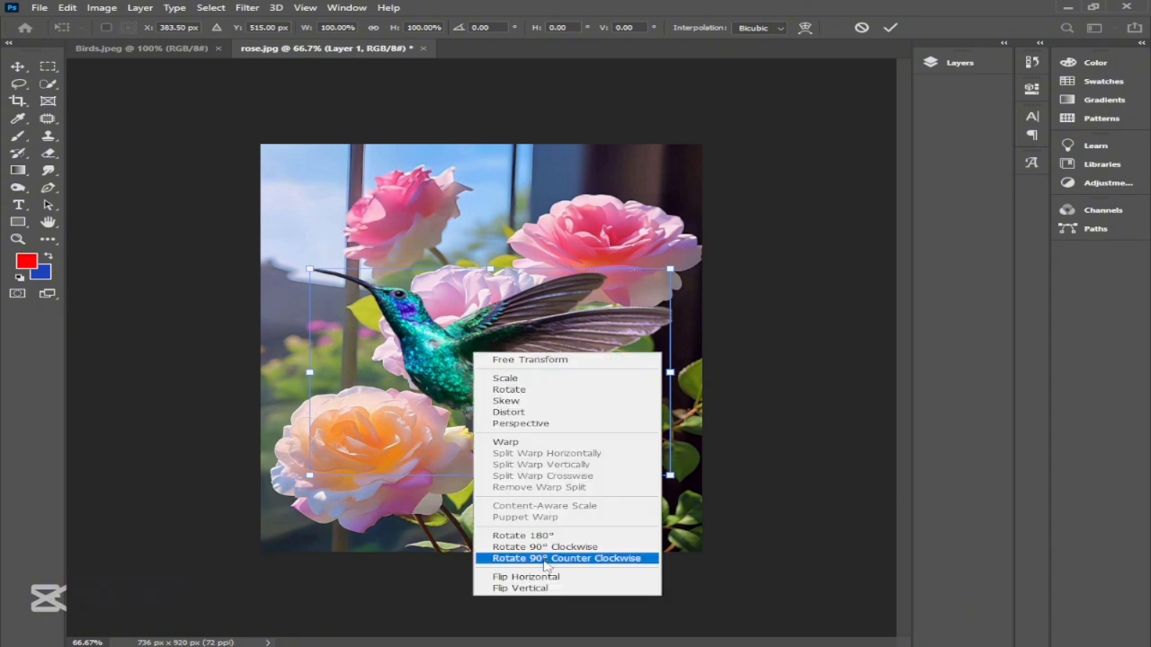
{"action": "left_click", "coordinate": [557, 580]}
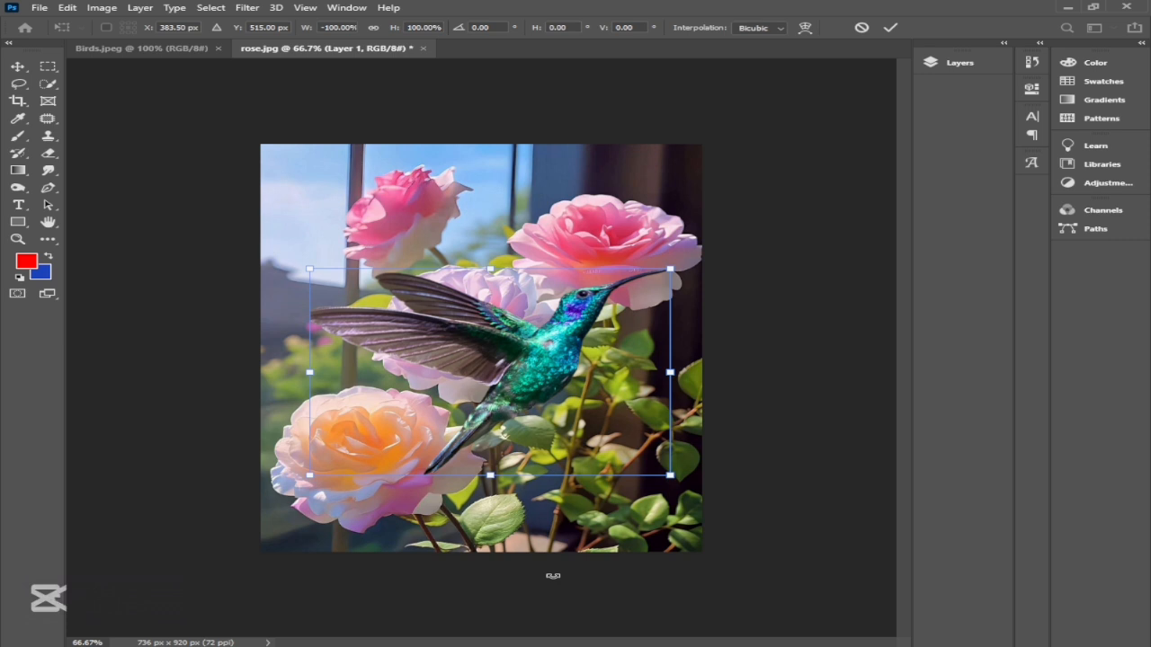
{"action": "left_click_drag", "start_coordinate": [525, 382], "coordinate": [516, 381]}
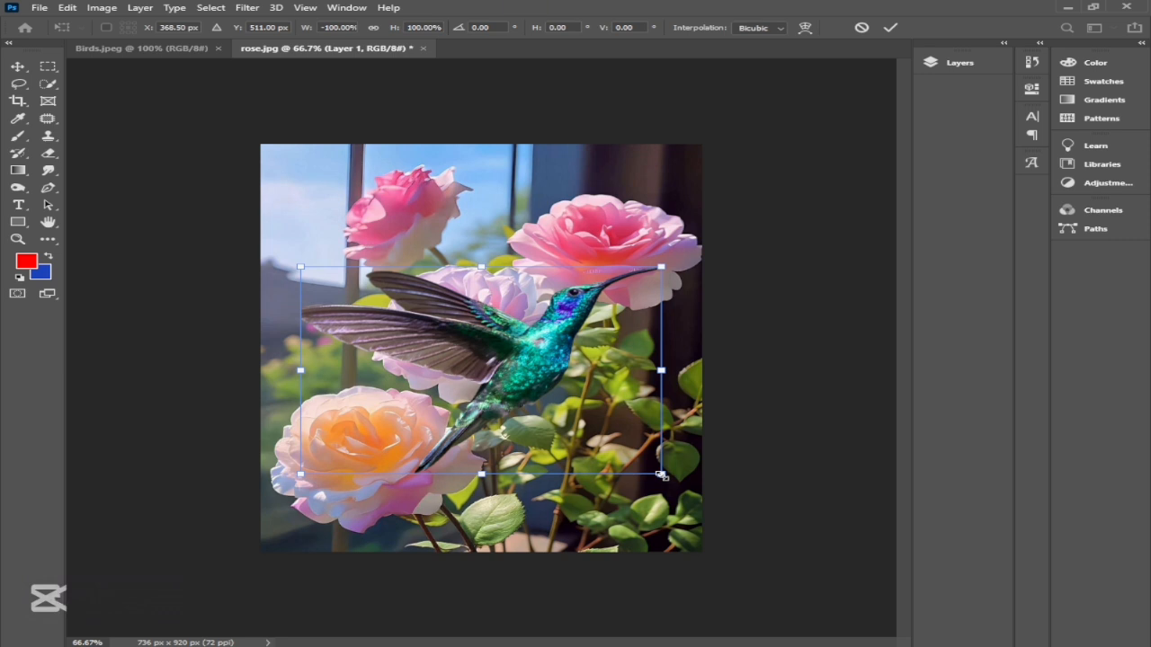
{"action": "left_click_drag", "start_coordinate": [662, 476], "coordinate": [564, 445]}
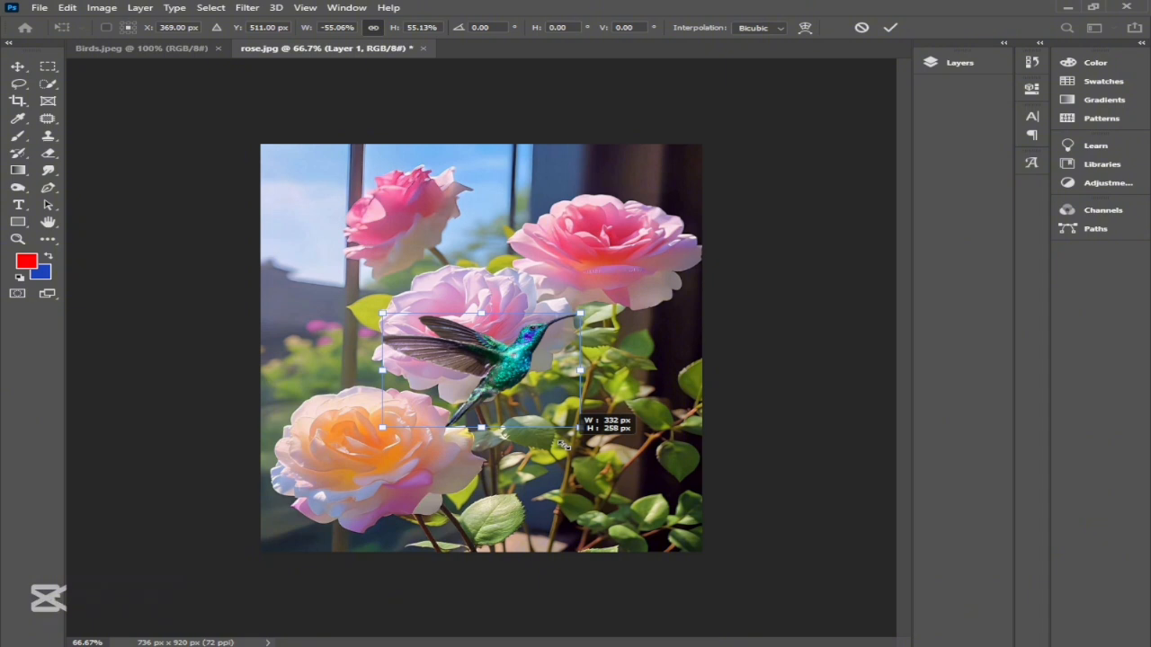
{"action": "left_click_drag", "start_coordinate": [563, 445], "coordinate": [564, 445]}
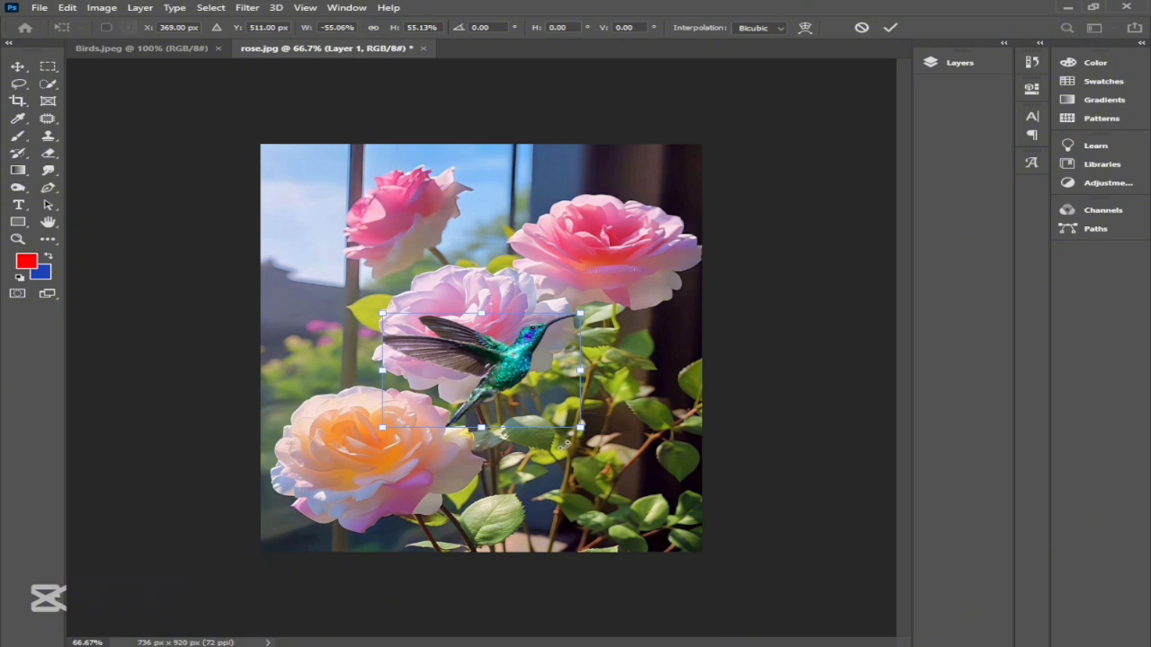
Step: Rotate the hummingbird clockwise until its beak points downward, and position the beak tip in the central rose
{"action": "left_click_drag", "start_coordinate": [500, 383], "coordinate": [379, 357]}
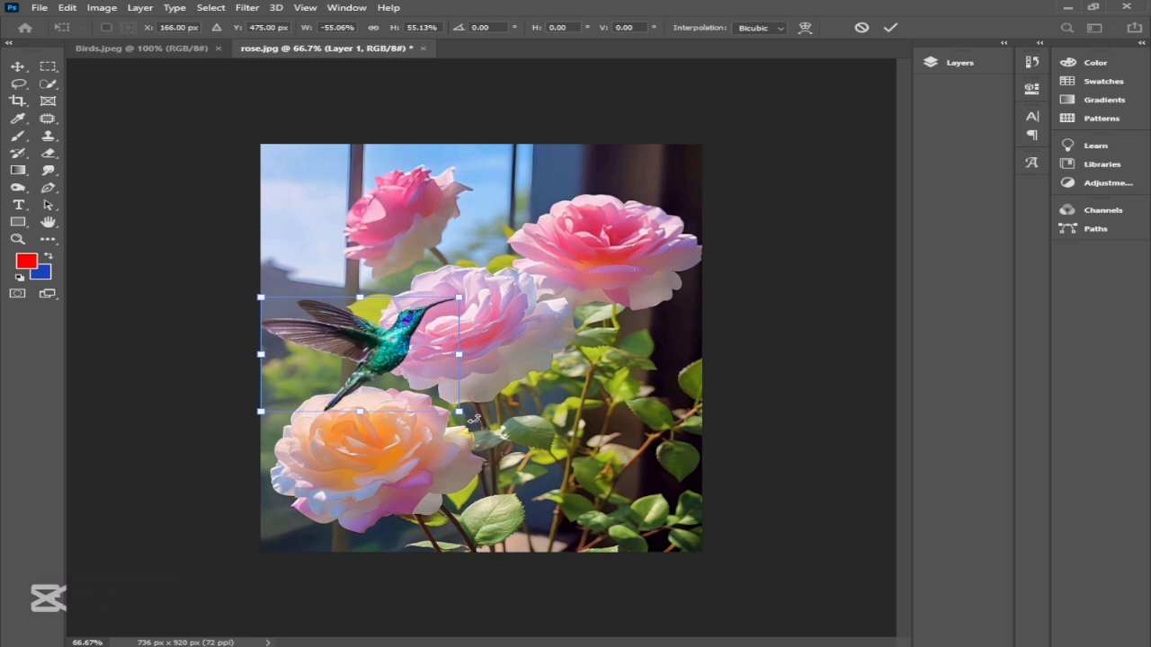
{"action": "left_click_drag", "start_coordinate": [474, 420], "coordinate": [318, 449]}
{"action": "left_click_drag", "start_coordinate": [382, 384], "coordinate": [379, 299]}
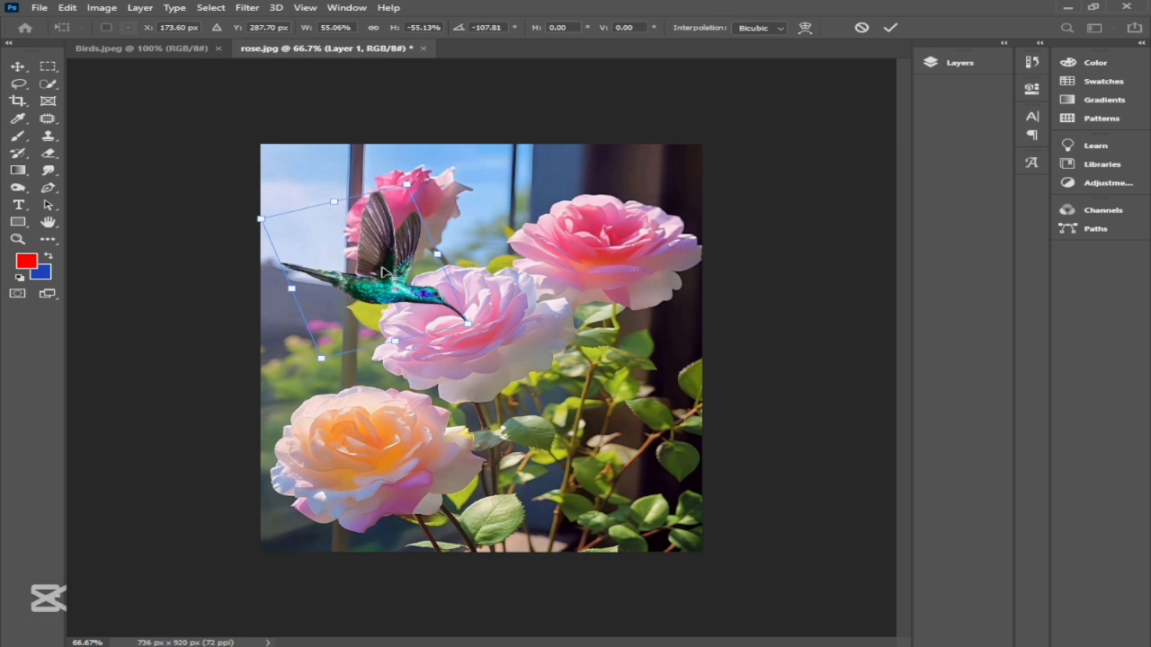
Step: Nudge the hummingbird 3 px left to refine where its beak meets the rose, and apply the transform
{"action": "scroll", "coordinate": [402, 290], "scroll_direction": "up", "scroll_amount": 2}
{"action": "scroll", "coordinate": [477, 308], "scroll_direction": "up", "scroll_amount": 1}
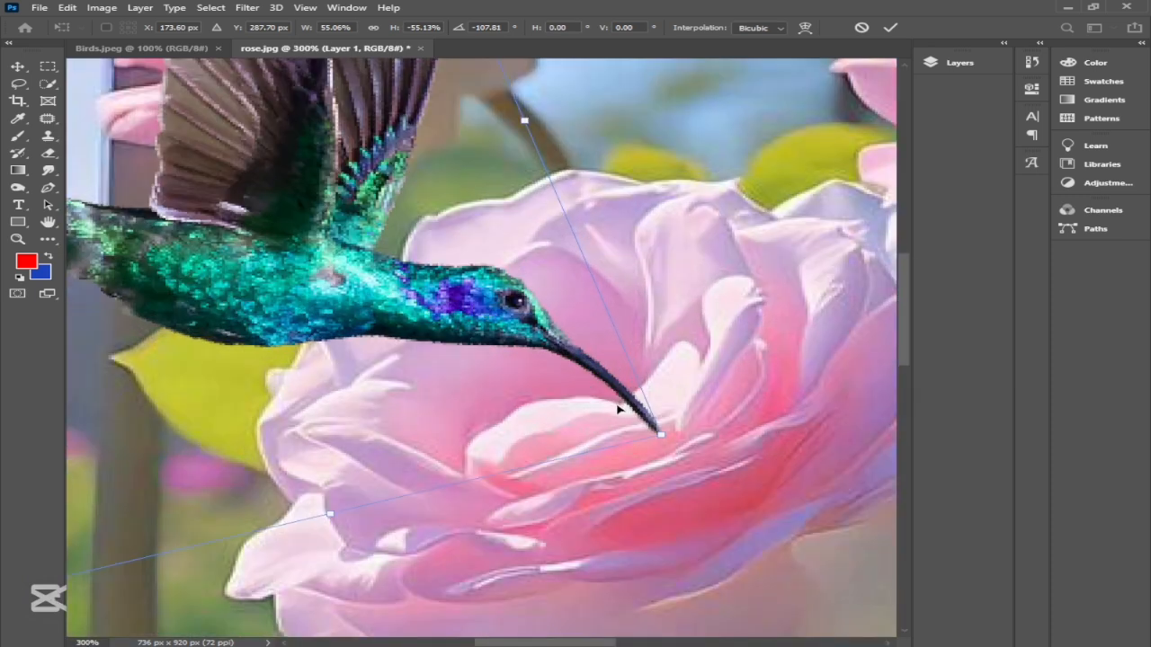
{"action": "key", "text": "Left"}
{"action": "key", "text": "Left"}
{"action": "key", "text": "Left"}
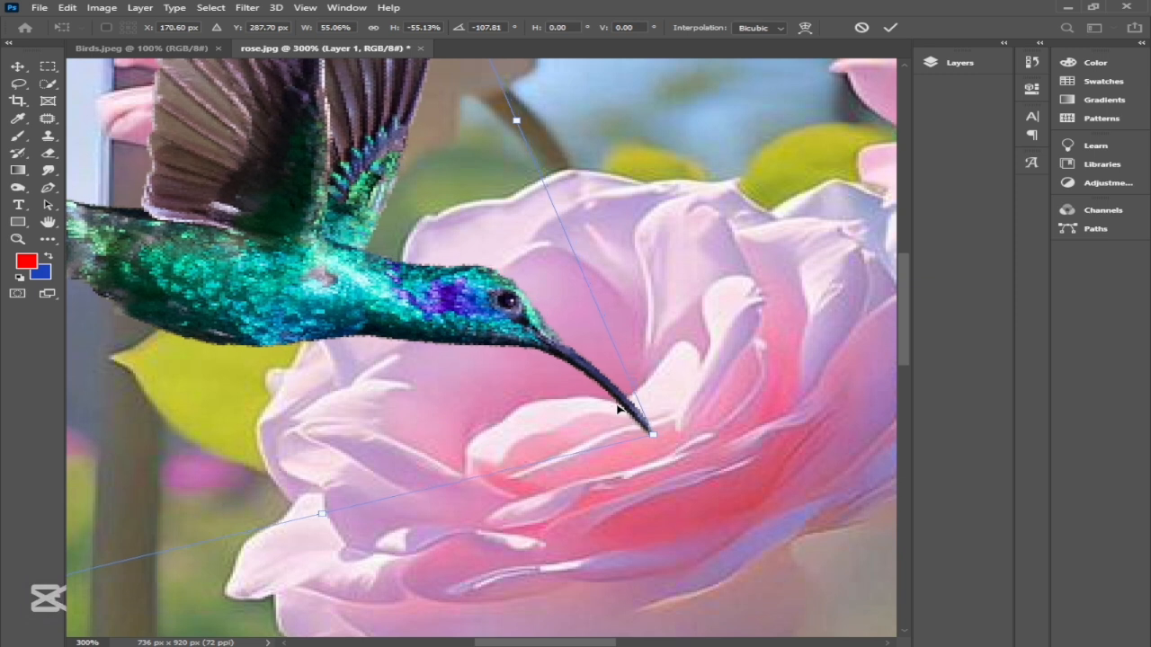
{"action": "left_click", "coordinate": [892, 29]}
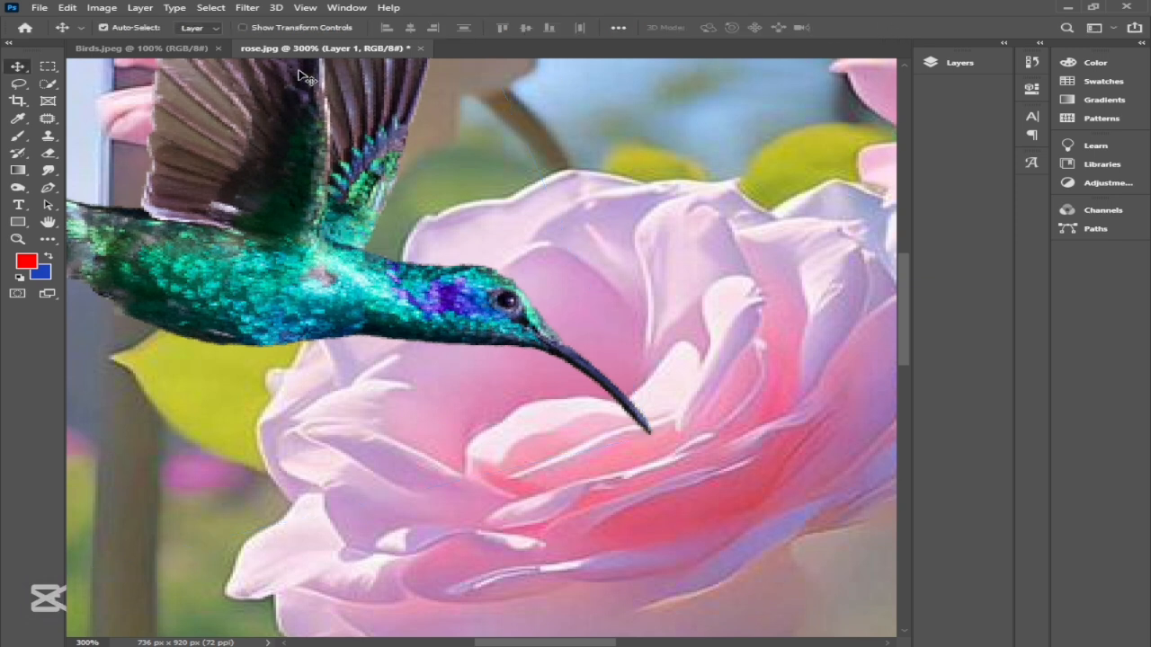
Step: Select the Eraser and reduce its brush size to 15 px for work on the hummingbird layer
{"action": "left_click", "coordinate": [976, 68]}
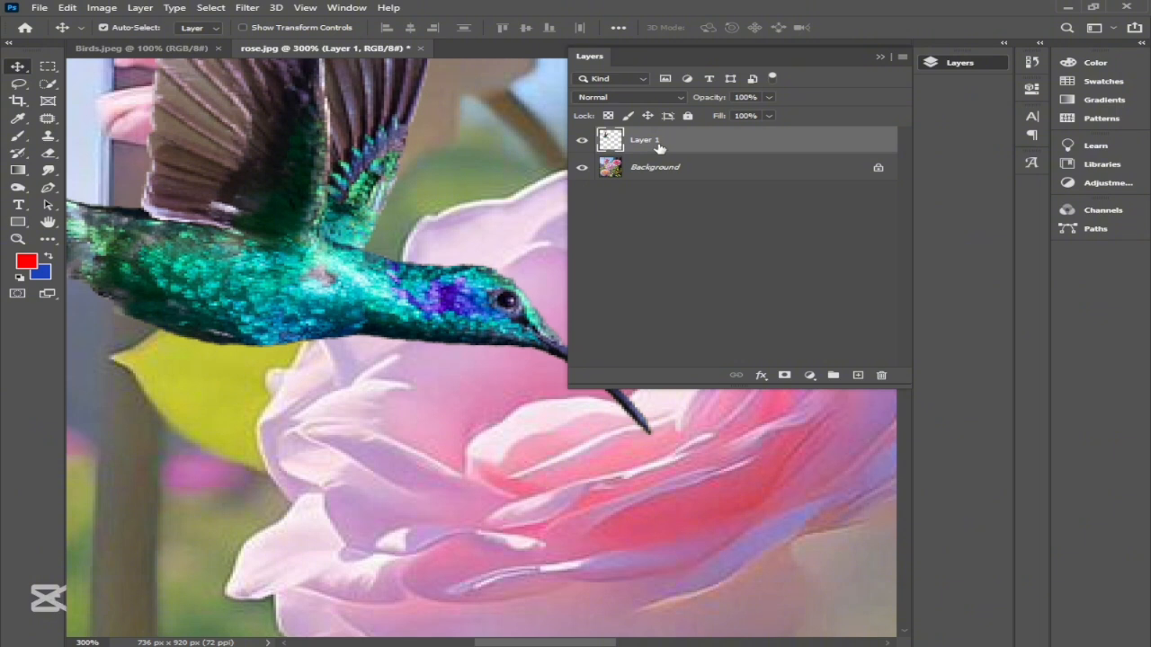
{"action": "left_click", "coordinate": [880, 57]}
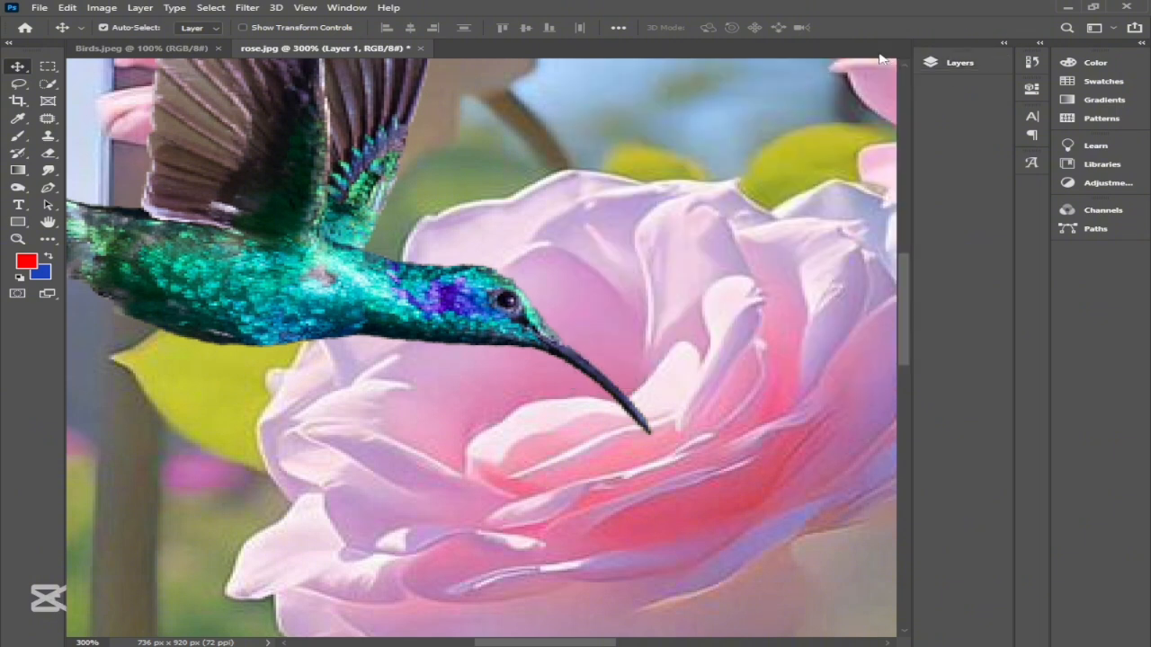
{"action": "left_click", "coordinate": [49, 157]}
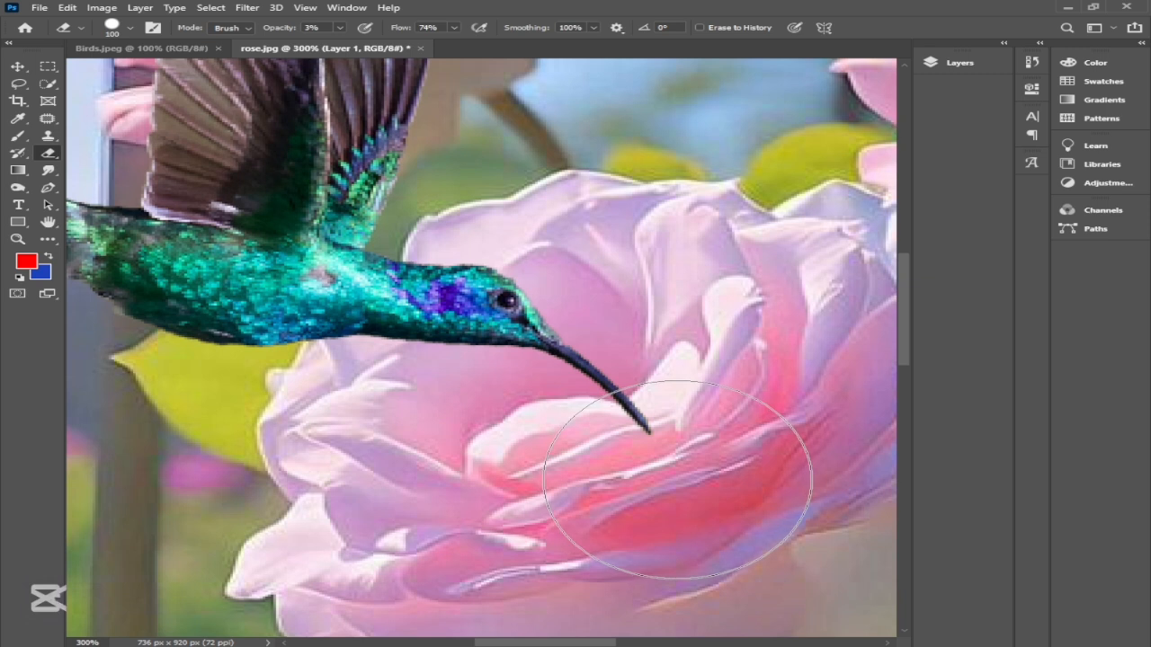
{"action": "key", "text": "bracketleft"}
{"action": "key", "text": "bracketleft"}
{"action": "key", "text": "bracketleft"}
{"action": "key", "text": "bracketleft"}
{"action": "key", "text": "bracketleft"}
{"action": "key", "text": "bracketleft"}
{"action": "key", "text": "bracketleft"}
{"action": "key", "text": "bracketleft"}
{"action": "key", "text": "bracketleft"}
{"action": "key", "text": "bracketleft"}
{"action": "key", "text": "bracketleft"}
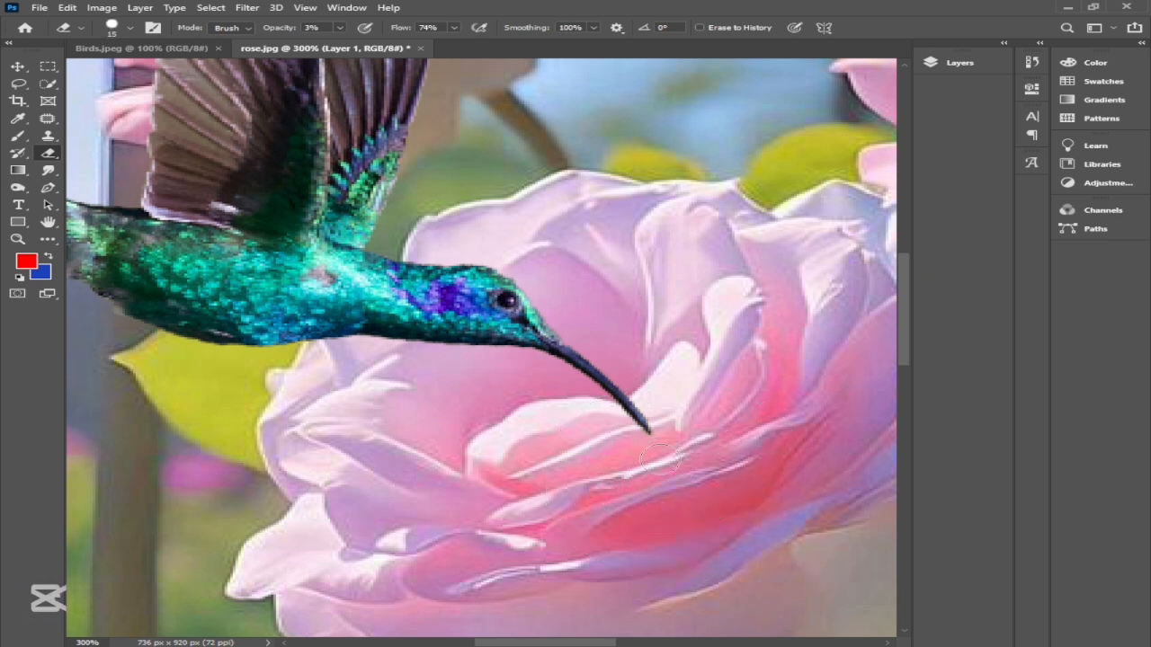
Step: Set the Eraser's opacity and flow to 100%
{"action": "left_click", "coordinate": [339, 28]}
{"action": "left_click_drag", "start_coordinate": [343, 44], "coordinate": [481, 47]}
{"action": "left_click", "coordinate": [456, 30]}
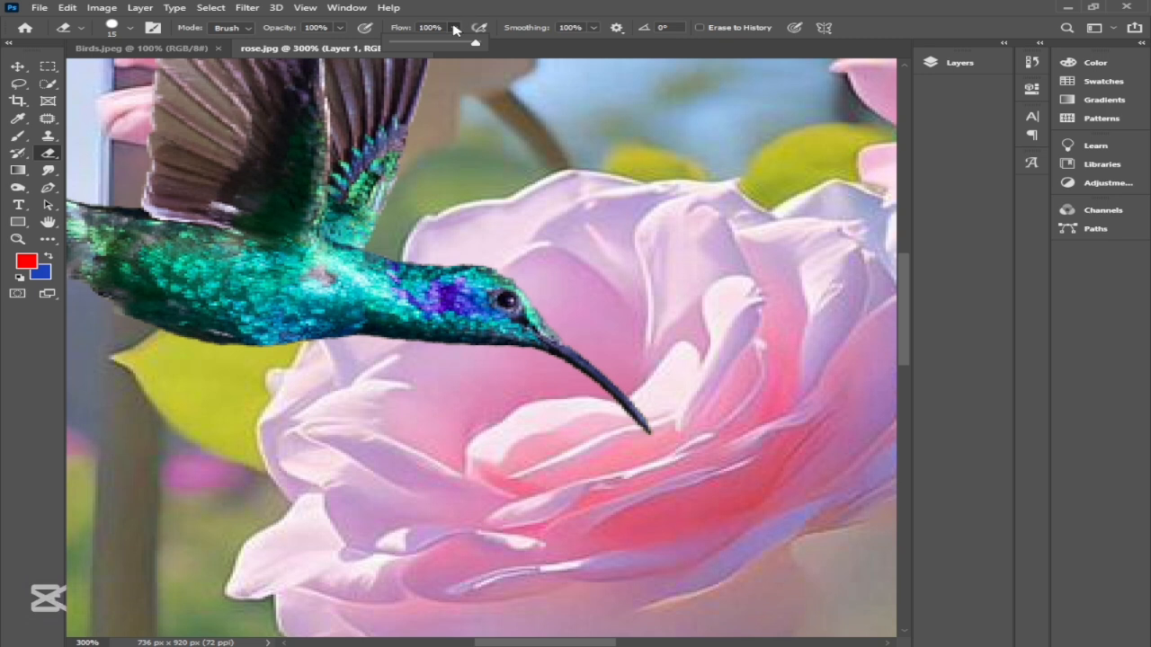
{"action": "left_click", "coordinate": [454, 29]}
{"action": "left_click", "coordinate": [594, 30]}
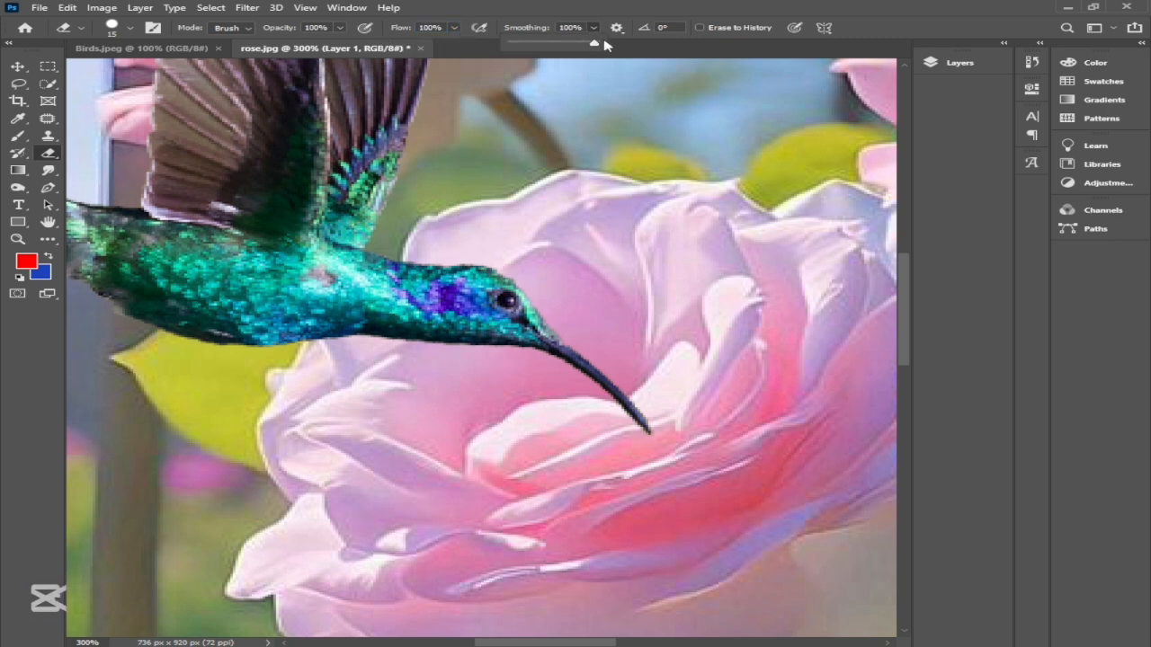
{"action": "left_click", "coordinate": [596, 29]}
Step: Erase the tip of the hummingbird's beak up to the edge of the rose's inner petal
{"action": "left_click_drag", "start_coordinate": [670, 441], "coordinate": [635, 416]}
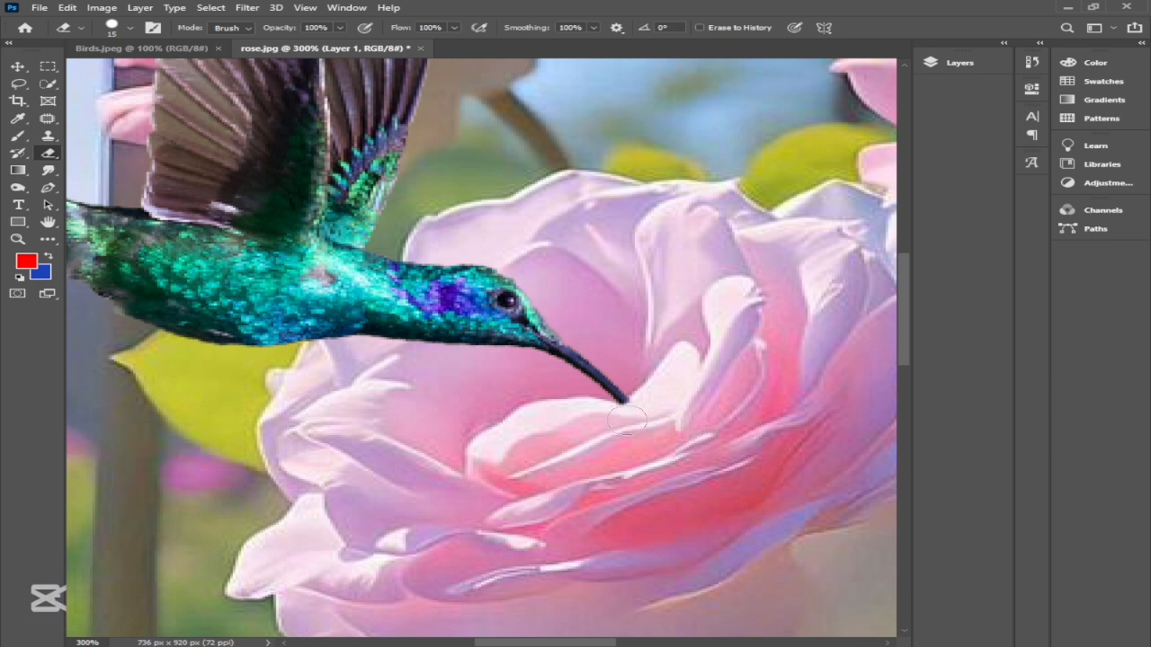
{"action": "left_click", "coordinate": [18, 67]}
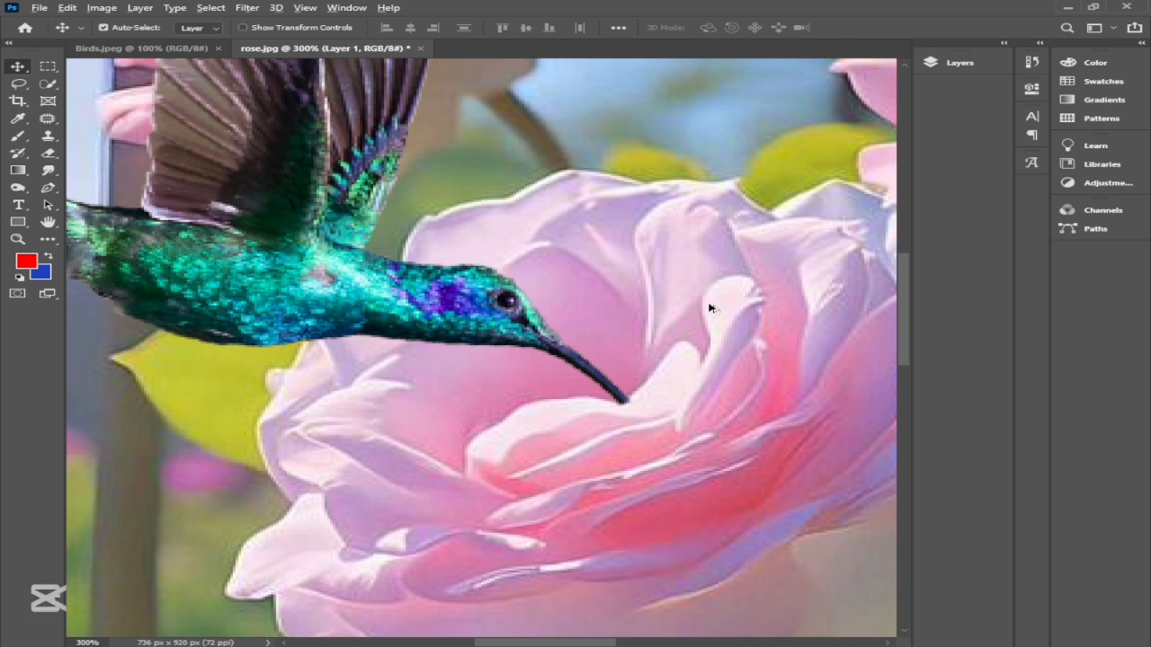
{"action": "scroll", "coordinate": [652, 340], "scroll_direction": "down", "scroll_amount": 3}
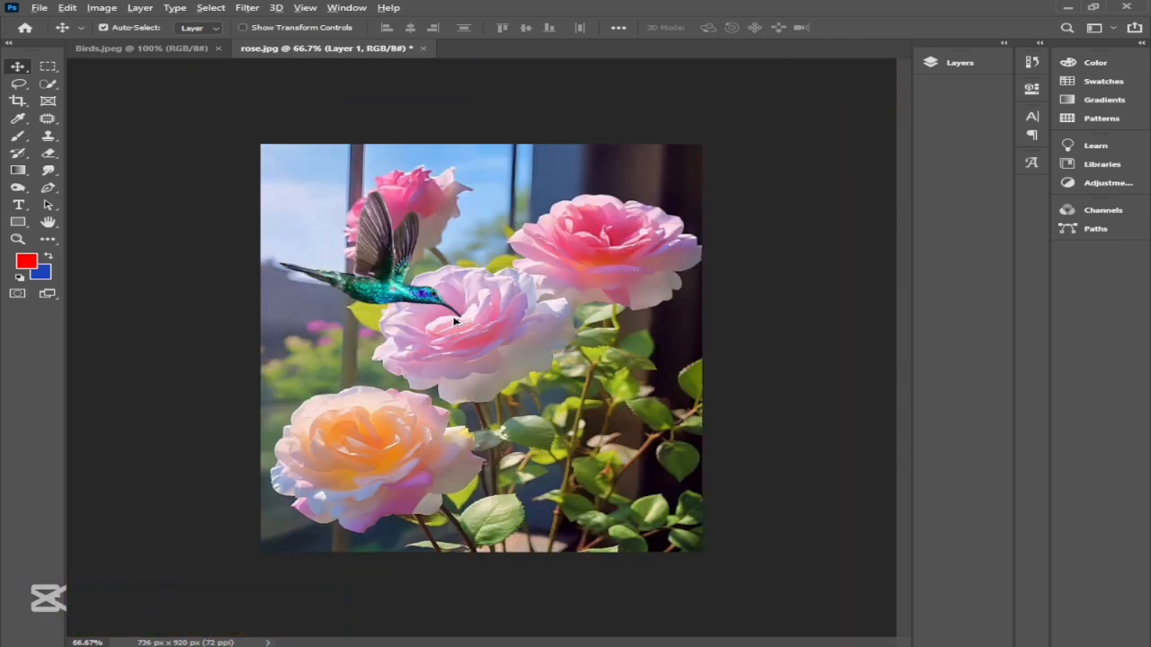
Step: Try to retouch the rose petals below the beak with the Clone Stamp, and check the active layer
{"action": "scroll", "coordinate": [509, 338], "scroll_direction": "up", "scroll_amount": 5}
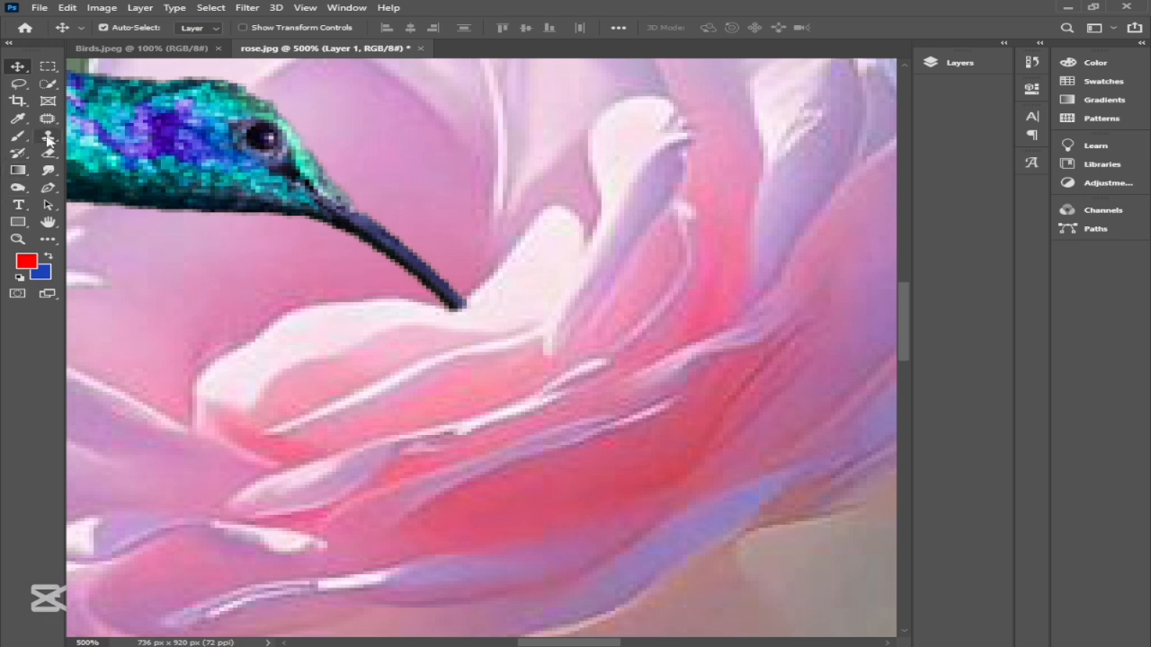
{"action": "left_click", "coordinate": [48, 136]}
{"action": "left_click", "coordinate": [513, 476]}
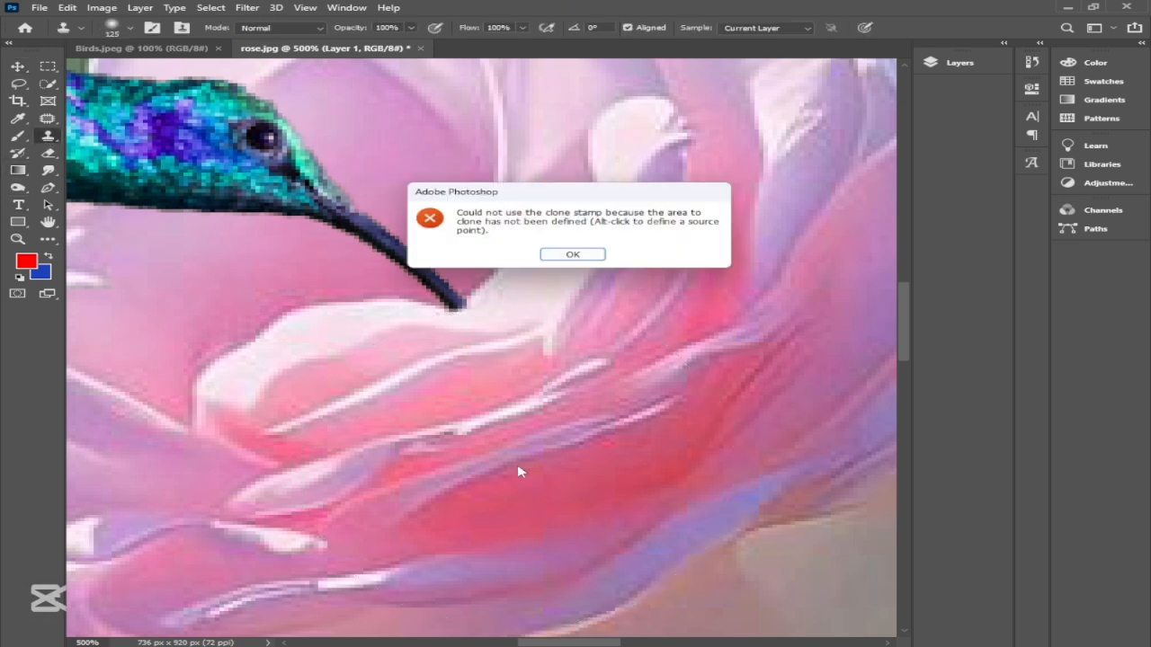
{"action": "left_click", "coordinate": [576, 257]}
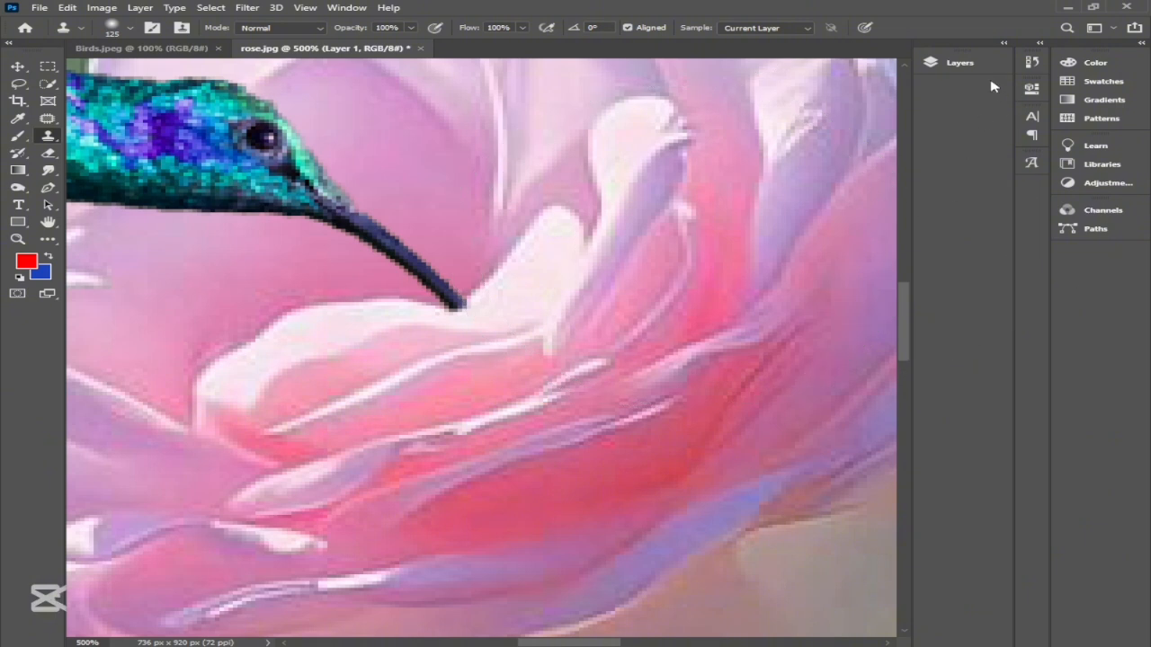
{"action": "left_click", "coordinate": [970, 64]}
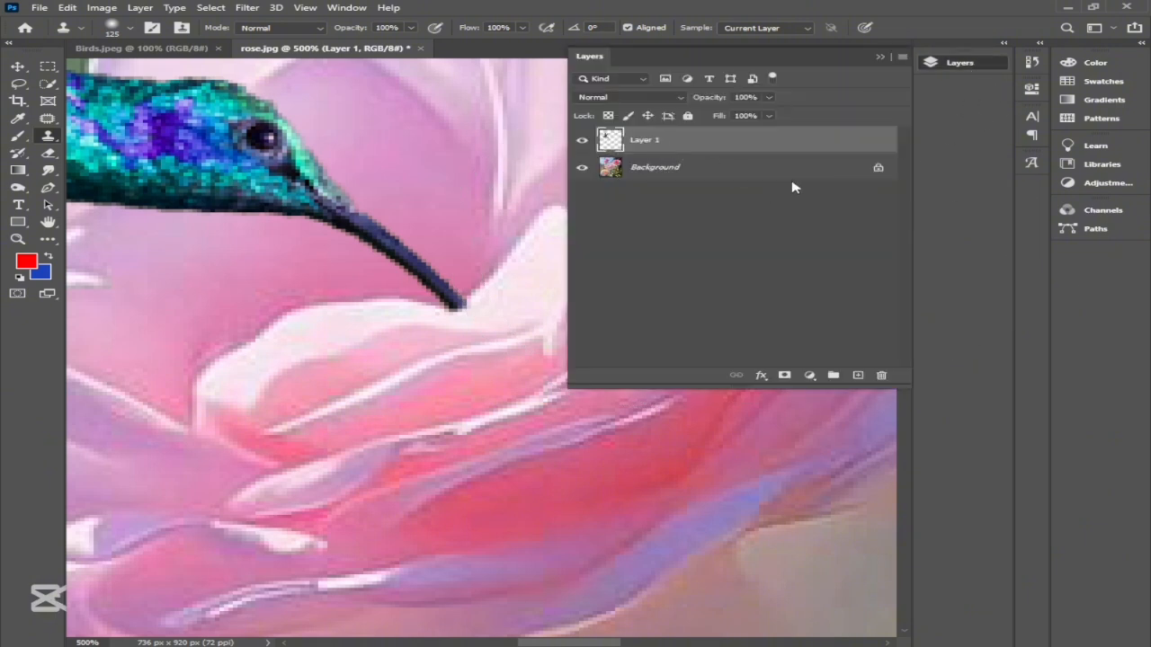
Step: Reduce the Clone Stamp size to 10 px and try to clone just below the beak tip
{"action": "key", "text": "bracketleft"}
{"action": "key", "text": "bracketleft"}
{"action": "key", "text": "bracketleft"}
{"action": "key", "text": "bracketleft"}
{"action": "key", "text": "bracketleft"}
{"action": "key", "text": "bracketleft"}
{"action": "key", "text": "bracketleft"}
{"action": "key", "text": "bracketleft"}
{"action": "key", "text": "bracketleft"}
{"action": "key", "text": "bracketleft"}
{"action": "key", "text": "bracketleft"}
{"action": "key", "text": "bracketleft"}
{"action": "key", "text": "bracketleft"}
{"action": "key", "text": "bracketleft"}
{"action": "left_click", "coordinate": [455, 321]}
{"action": "left_click", "coordinate": [576, 257]}
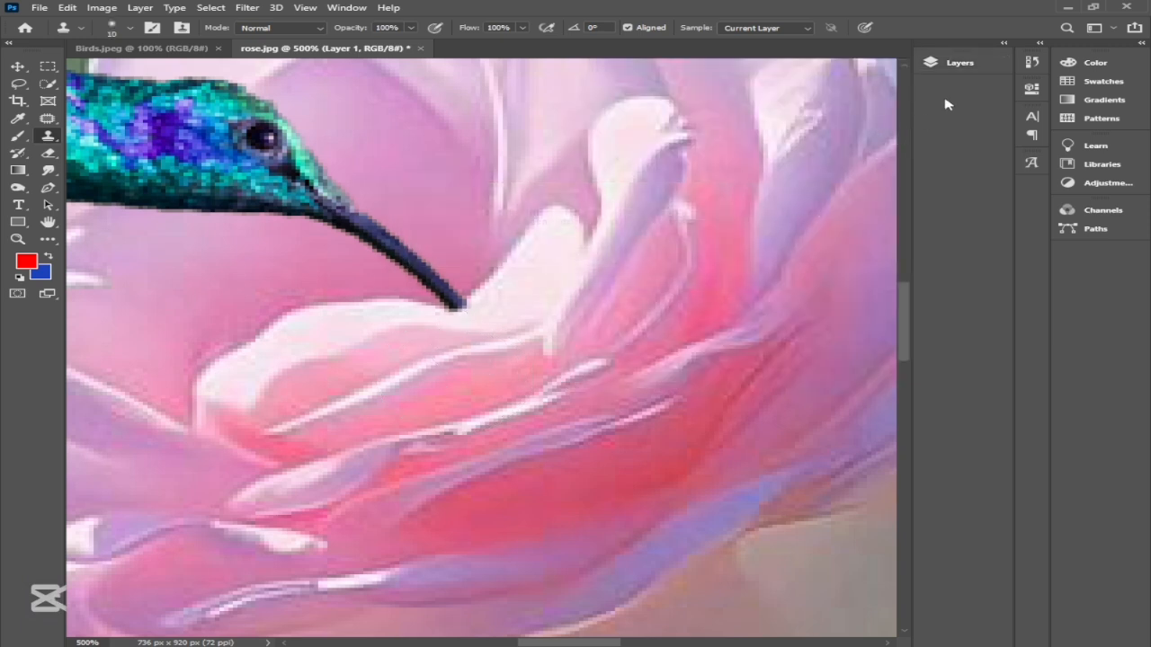
Step: Check that Layer 1 is active, retry the Clone Stamp around the beak tip, and return to the Move tool
{"action": "left_click", "coordinate": [962, 65]}
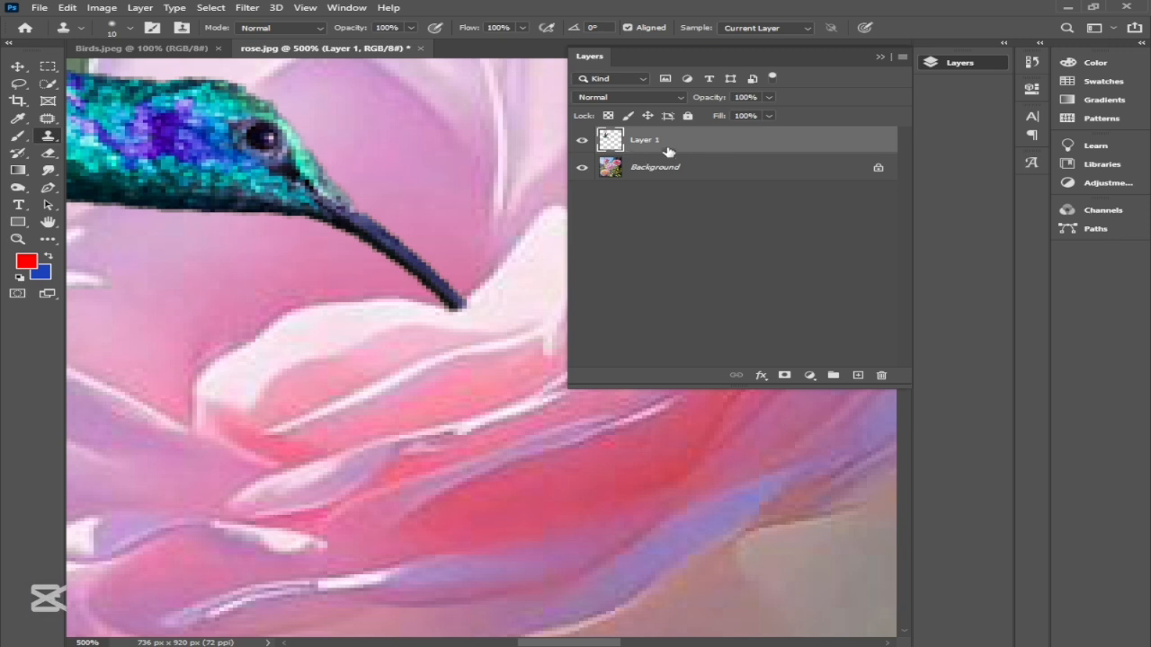
{"action": "left_click", "coordinate": [880, 57]}
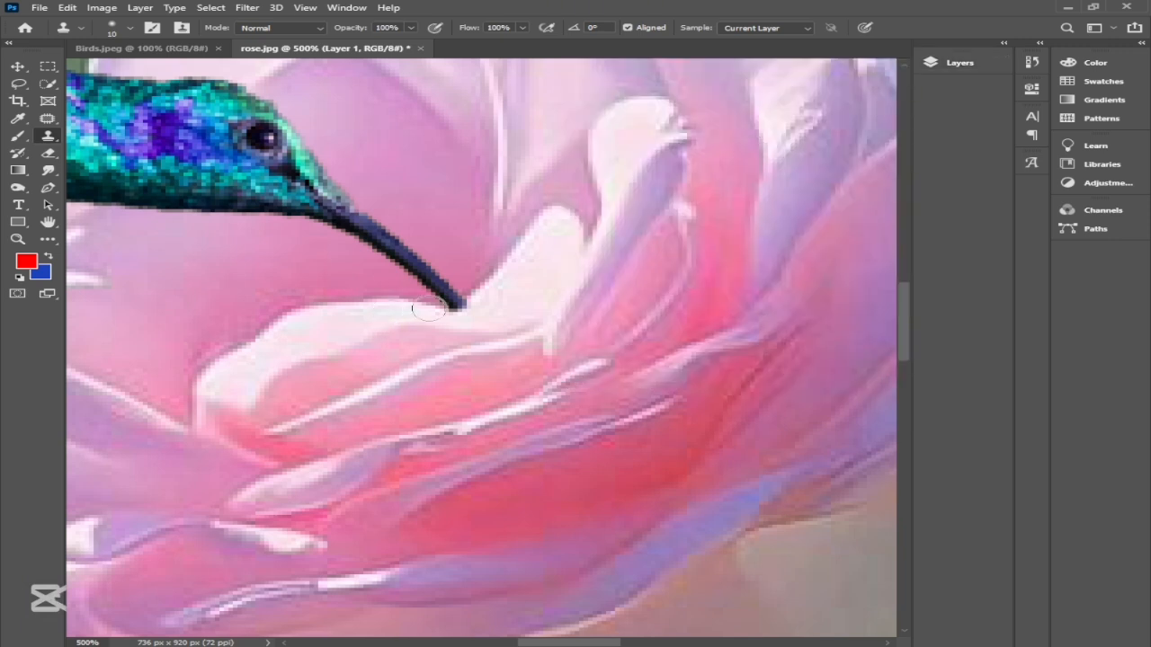
{"action": "left_click", "coordinate": [485, 313]}
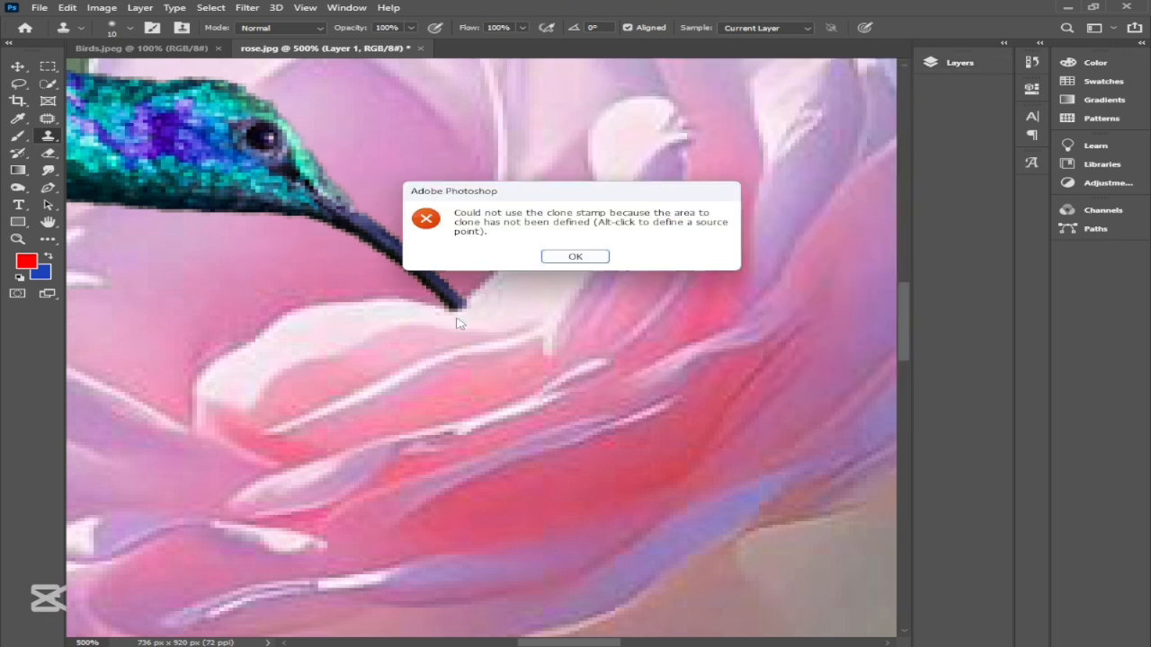
{"action": "left_click", "coordinate": [575, 257]}
{"action": "left_click", "coordinate": [451, 323]}
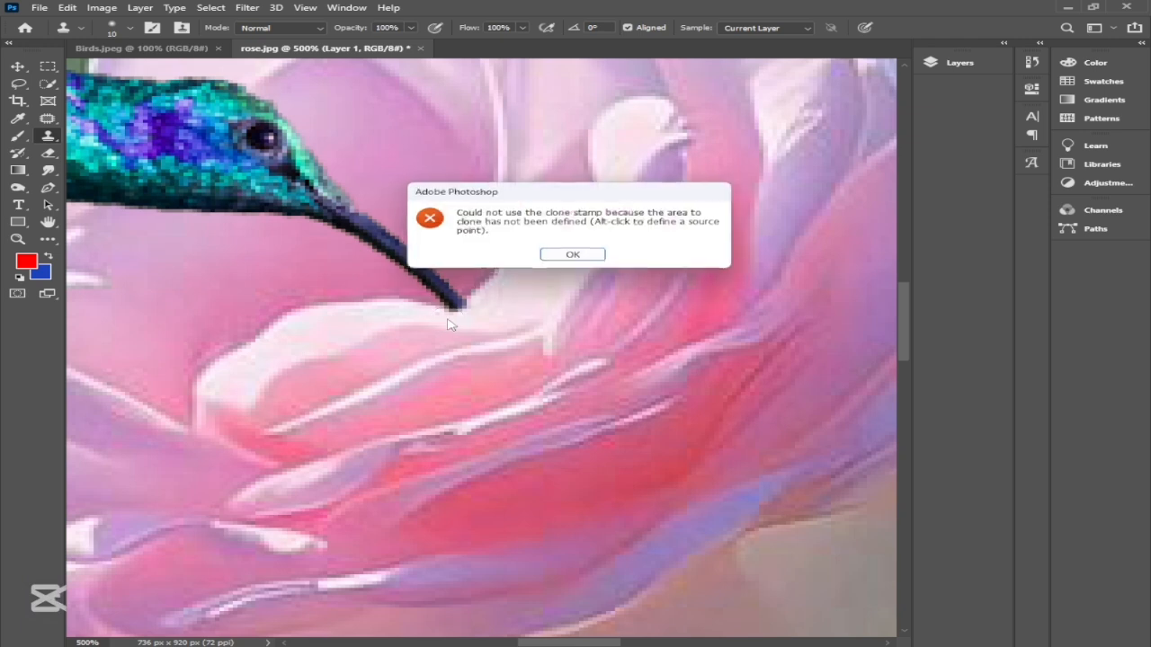
{"action": "left_click", "coordinate": [572, 255]}
{"action": "left_click", "coordinate": [20, 67]}
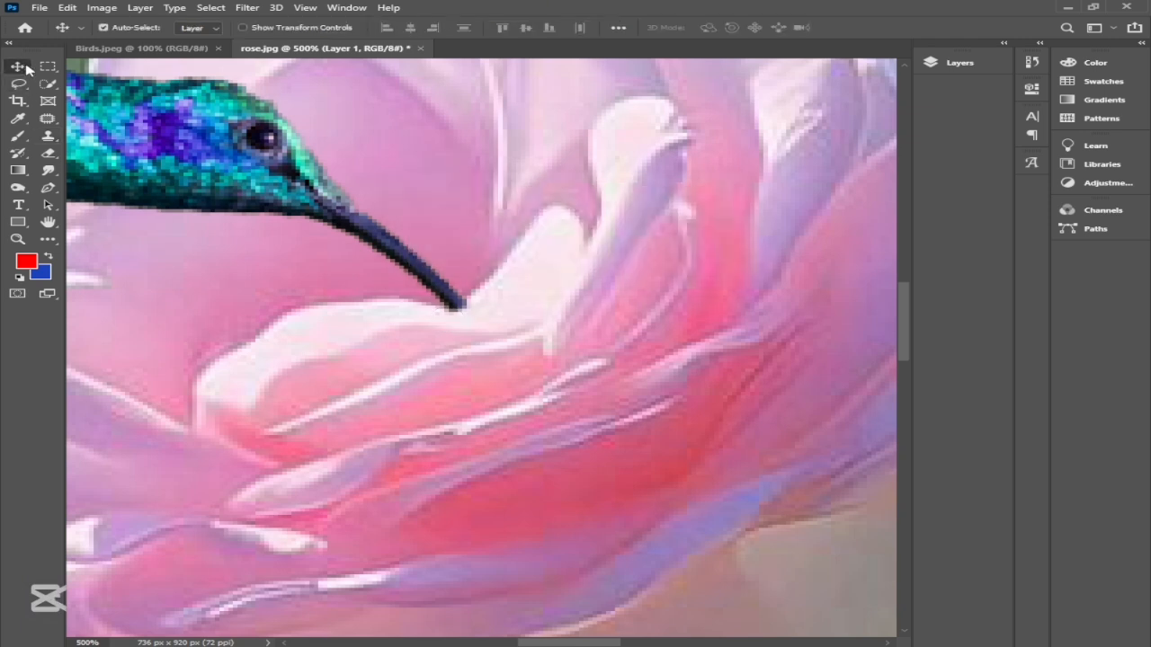
{"action": "scroll", "coordinate": [424, 323], "scroll_direction": "down", "scroll_amount": 4}
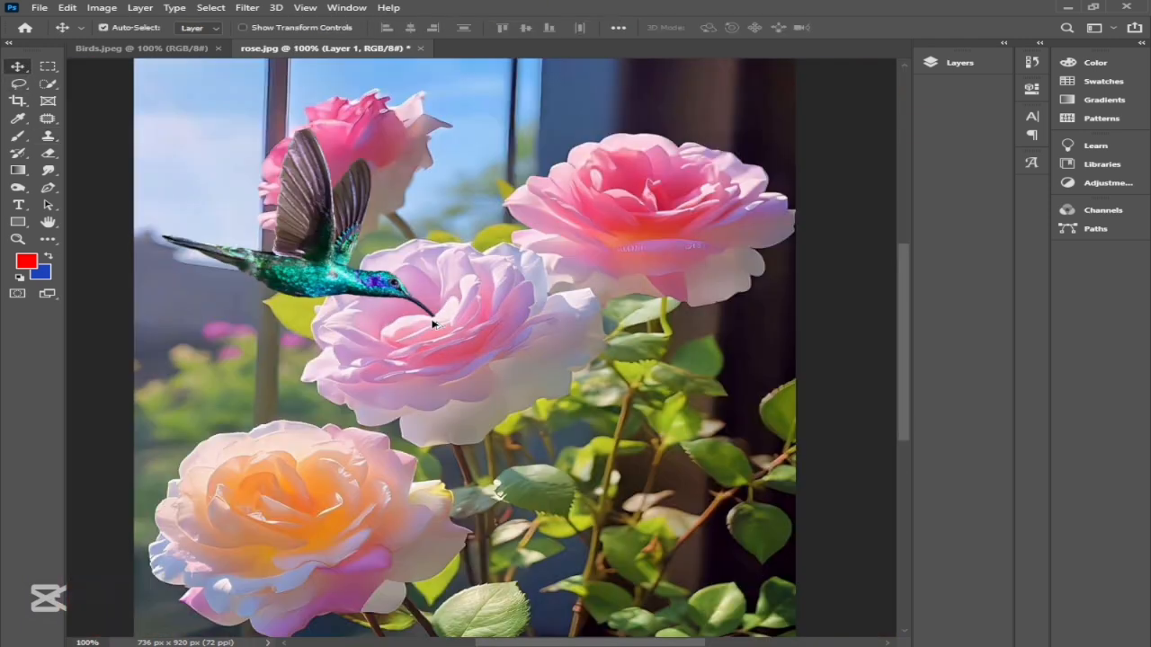
{"action": "scroll", "coordinate": [432, 323], "scroll_direction": "down", "scroll_amount": 1}
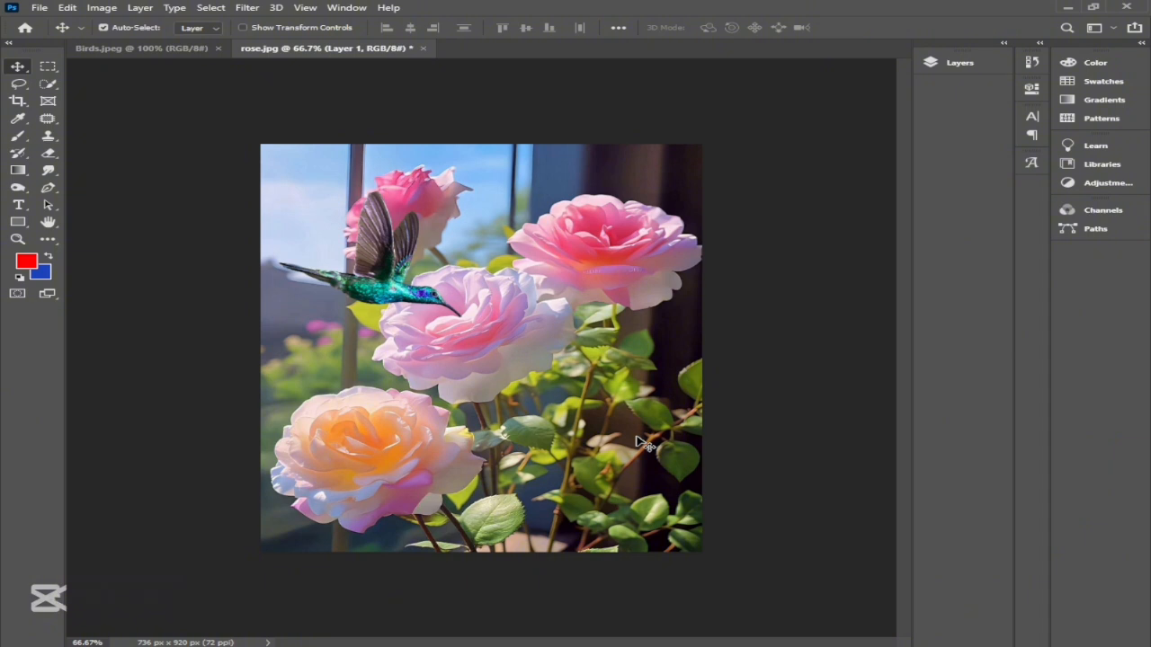